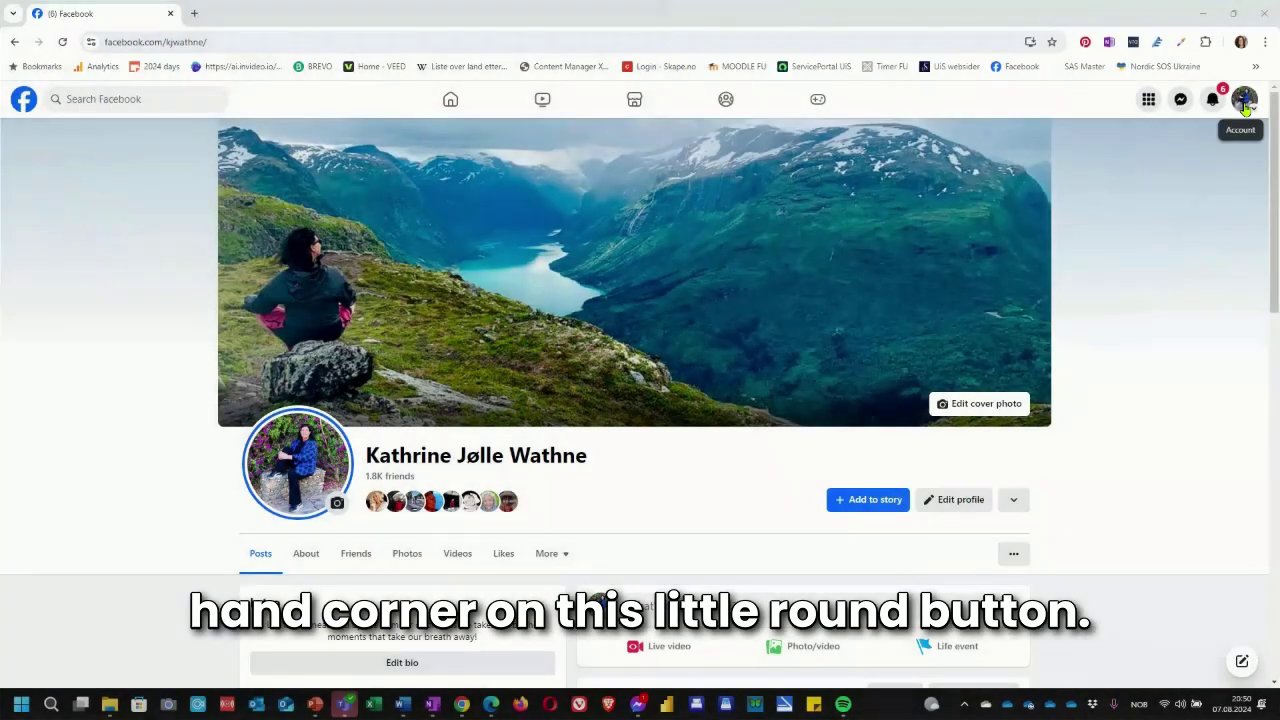
Switch from the personal profile to the Kathrines Tips & Tricks page in the full list of profiles
click(1245, 101)
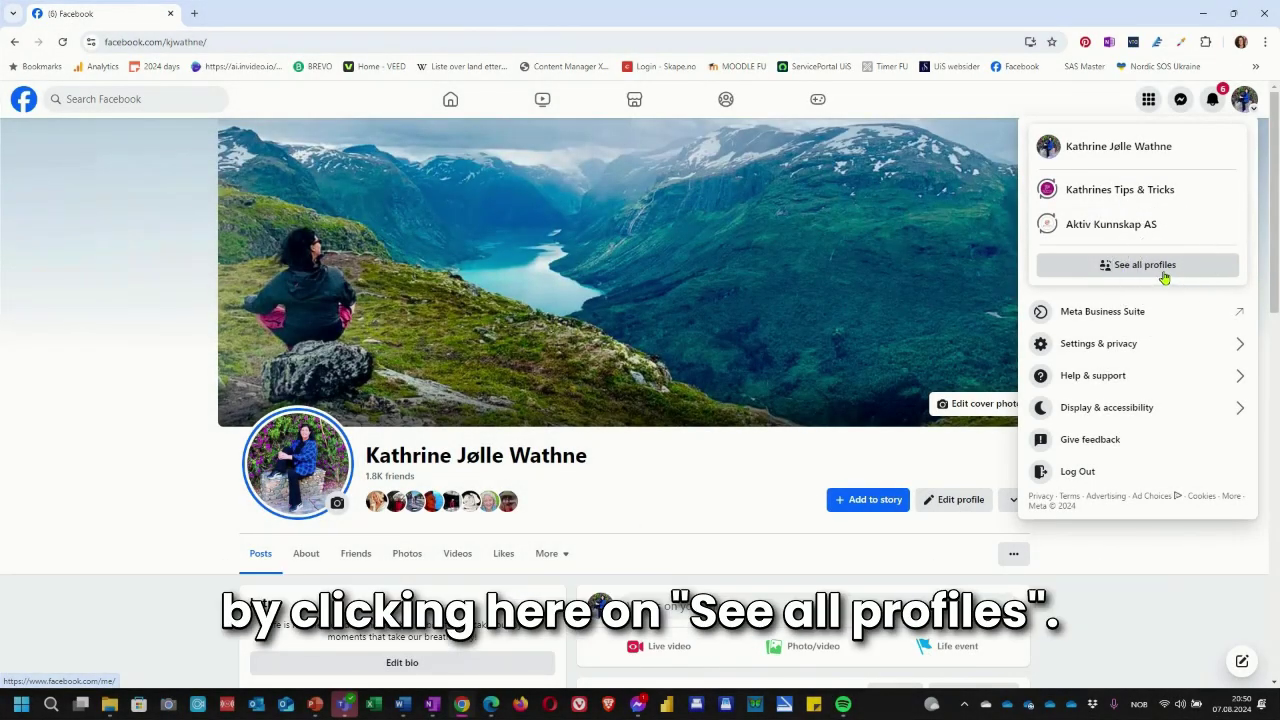
click(1163, 274)
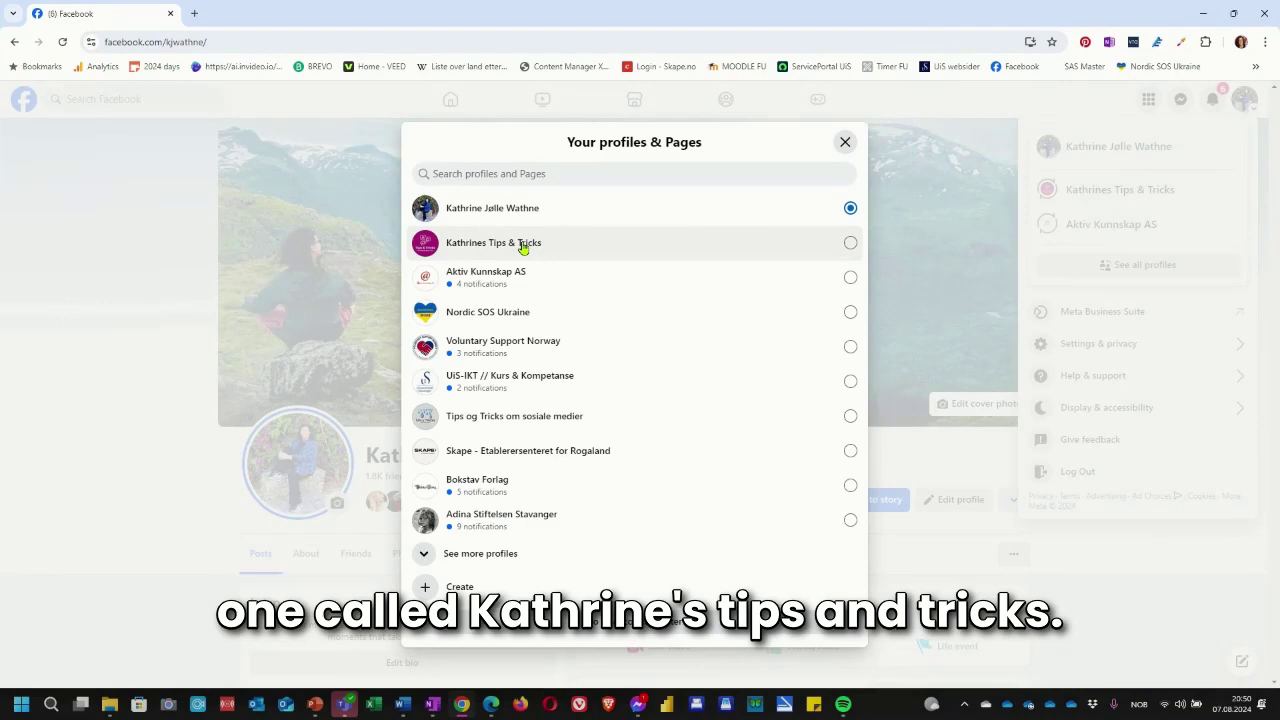
click(522, 247)
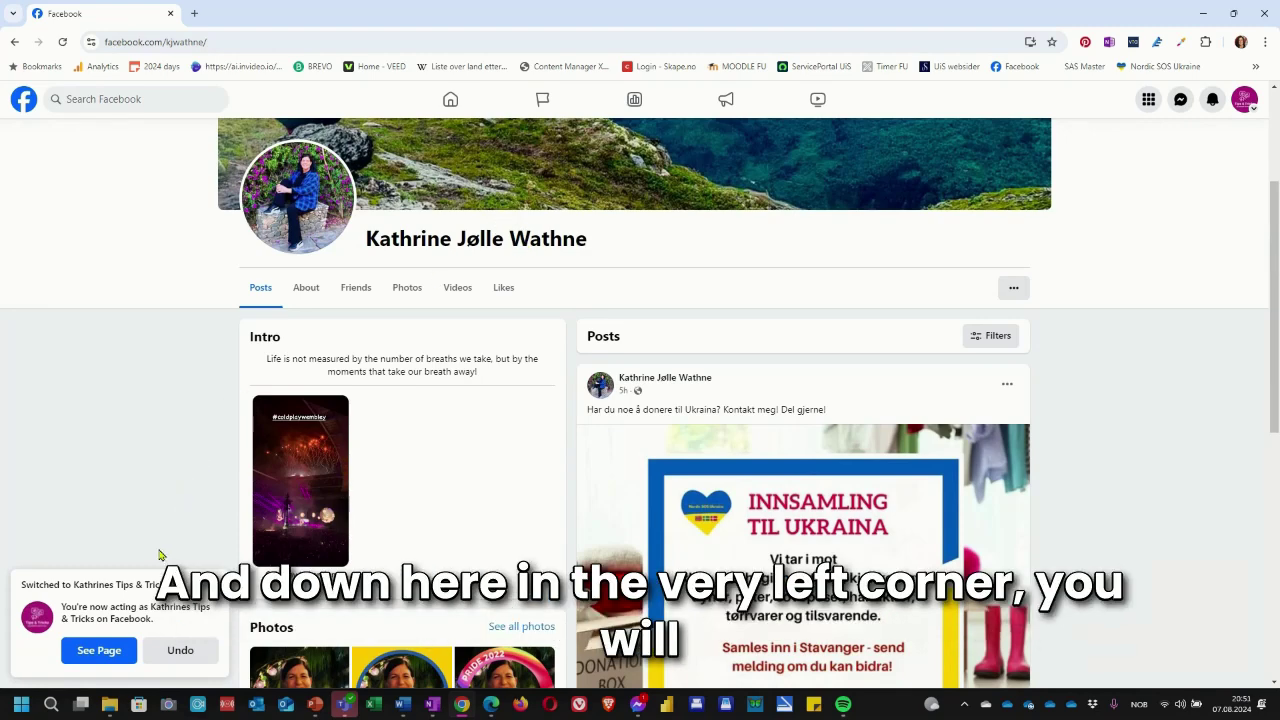
Open the Kathrines Tips & Tricks page itself and show it from its cover photo
click(100, 651)
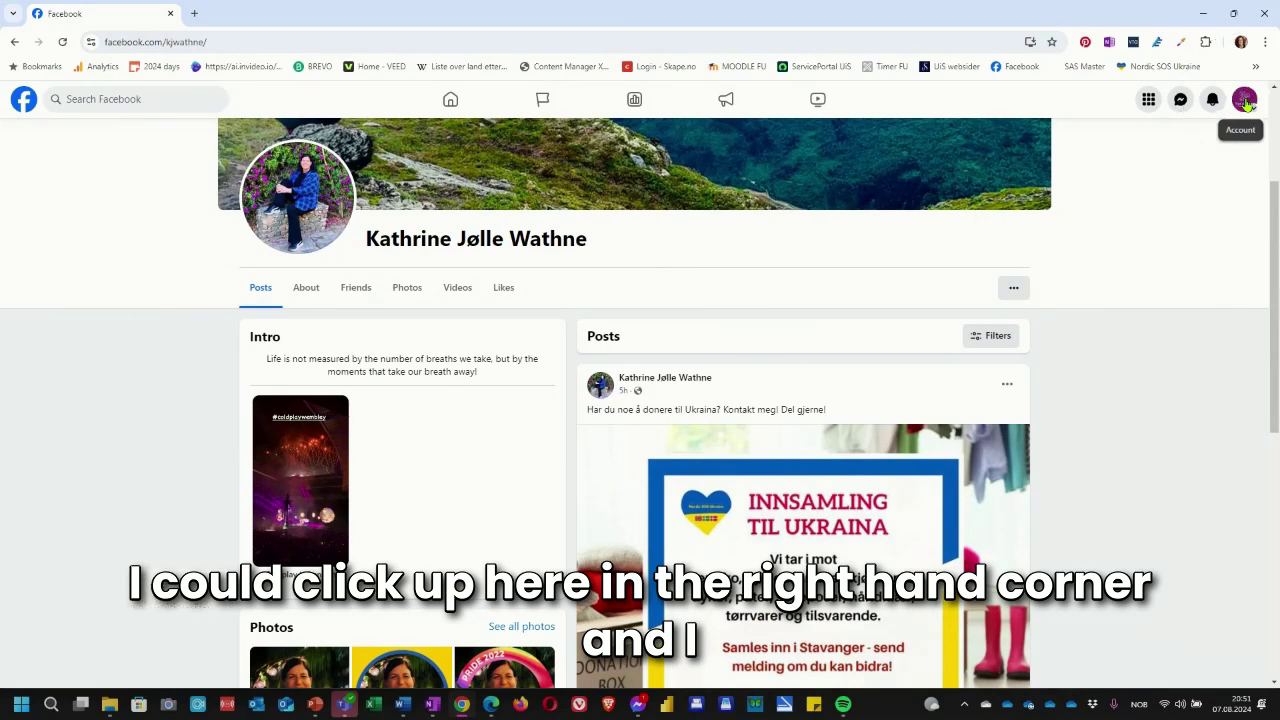
click(1245, 101)
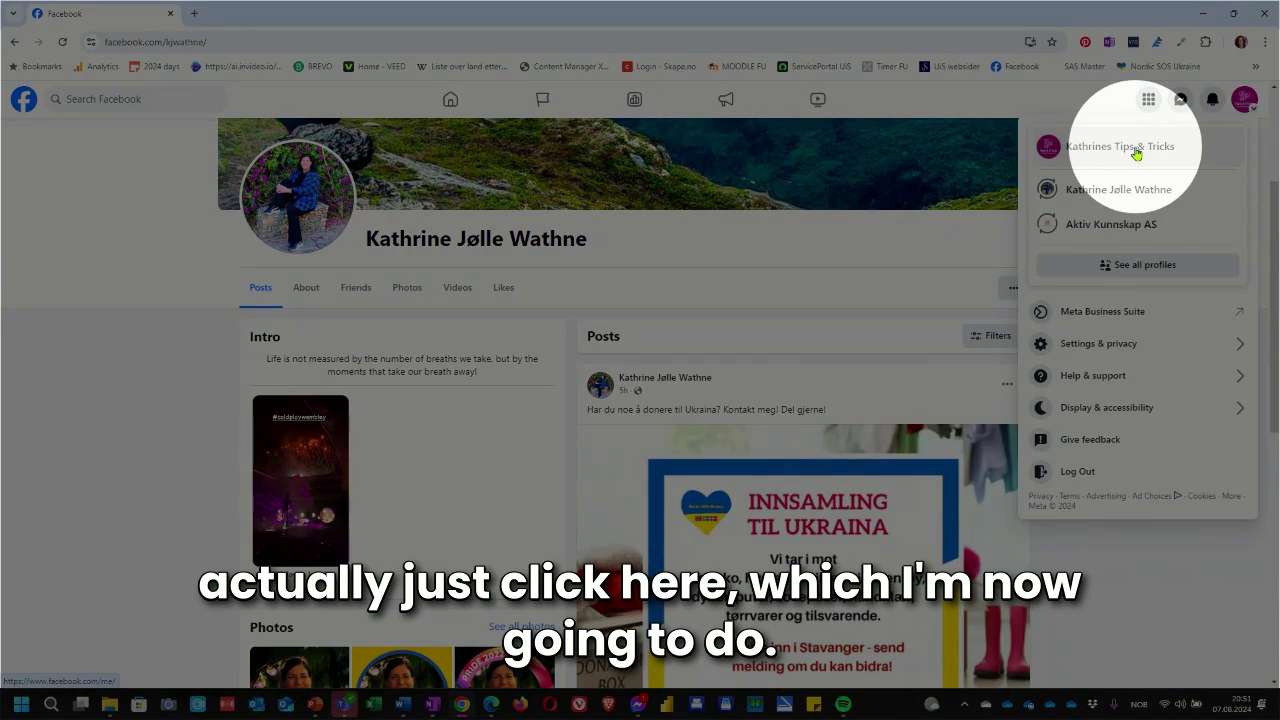
click(1136, 152)
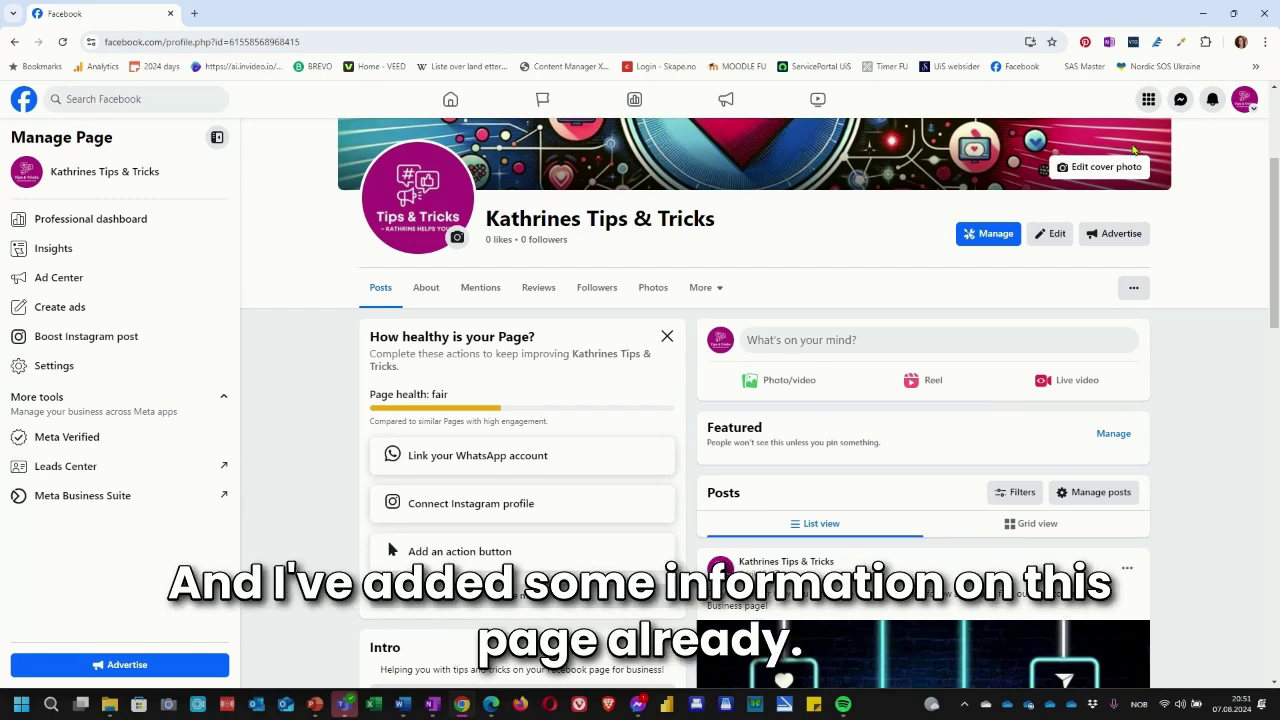
scroll(650, 475, up, 3)
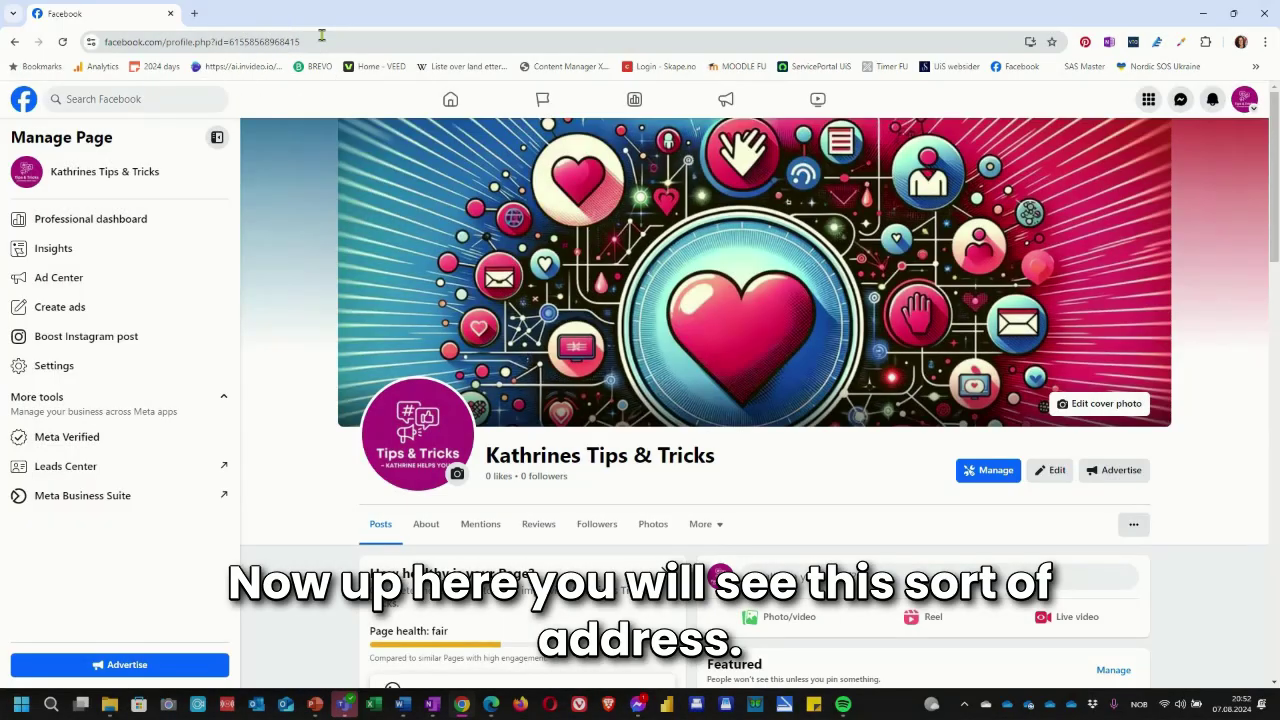
Copy the page's complete web address from the browser
drag(318, 40, 104, 46)
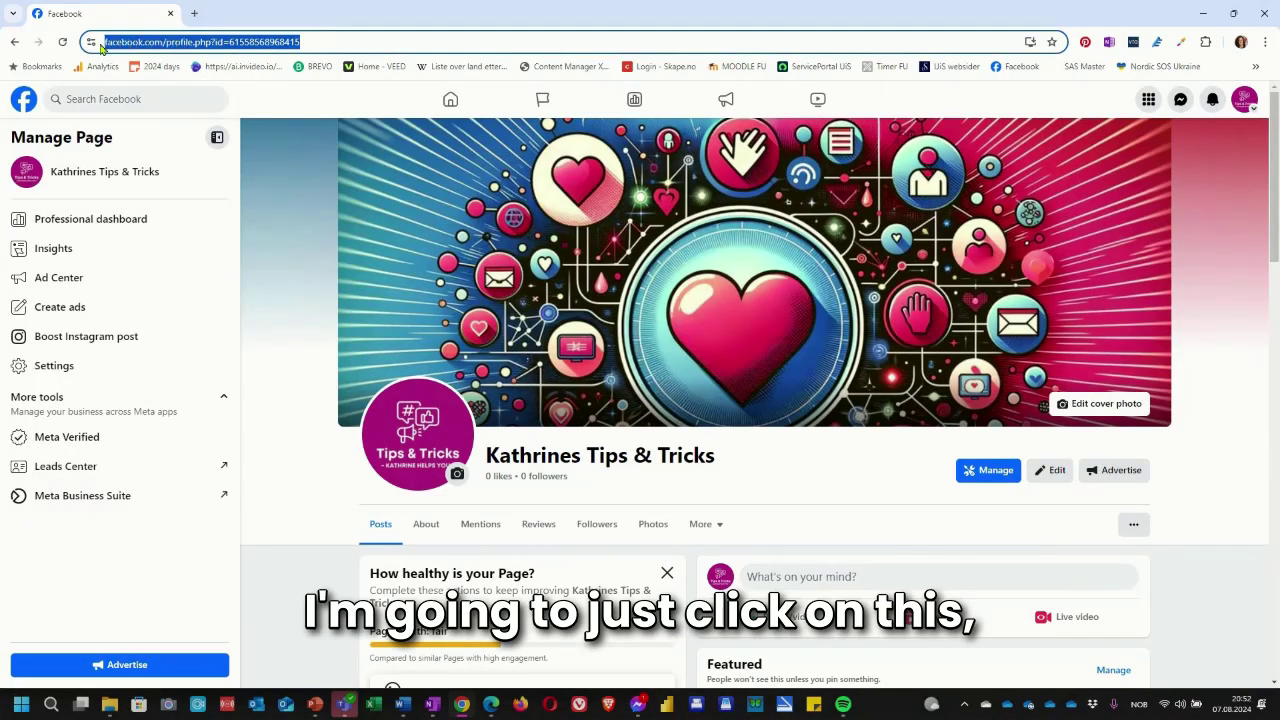
right_click(114, 48)
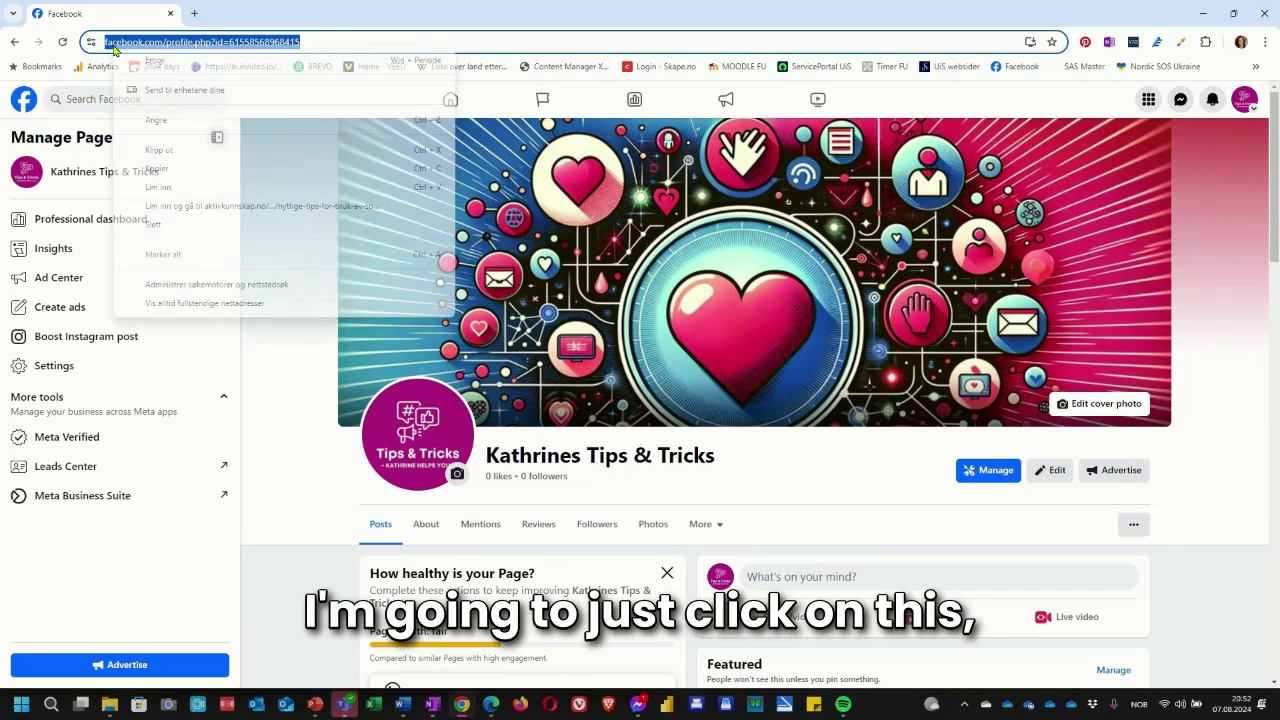
click(158, 169)
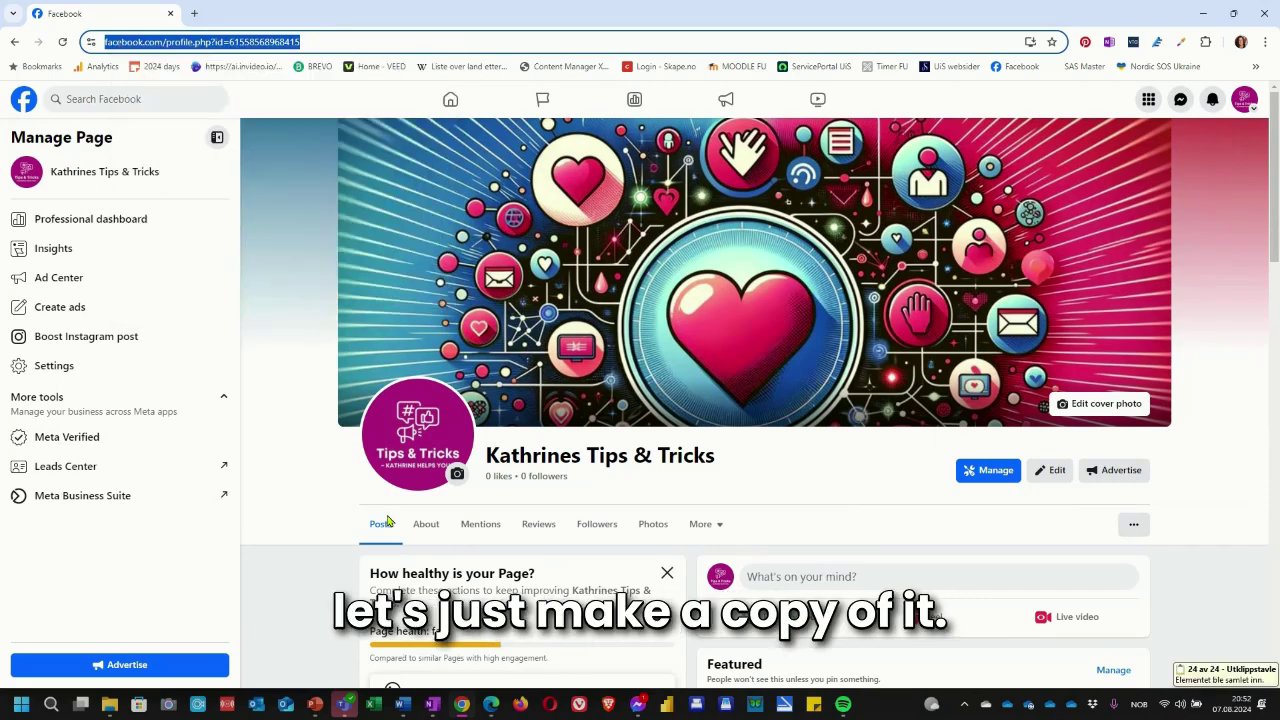
Switch to Word, create a blank document and paste the copied page address into it
click(403, 704)
right_click(403, 704)
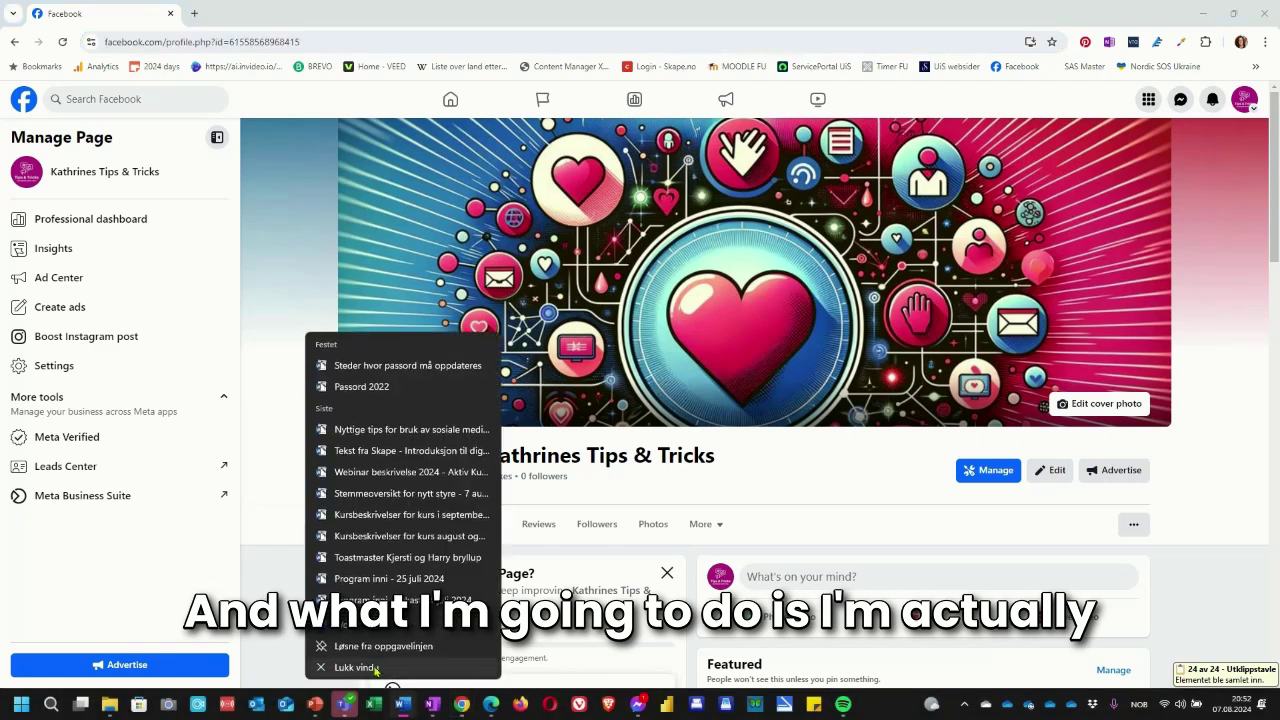
click(405, 706)
click(405, 706)
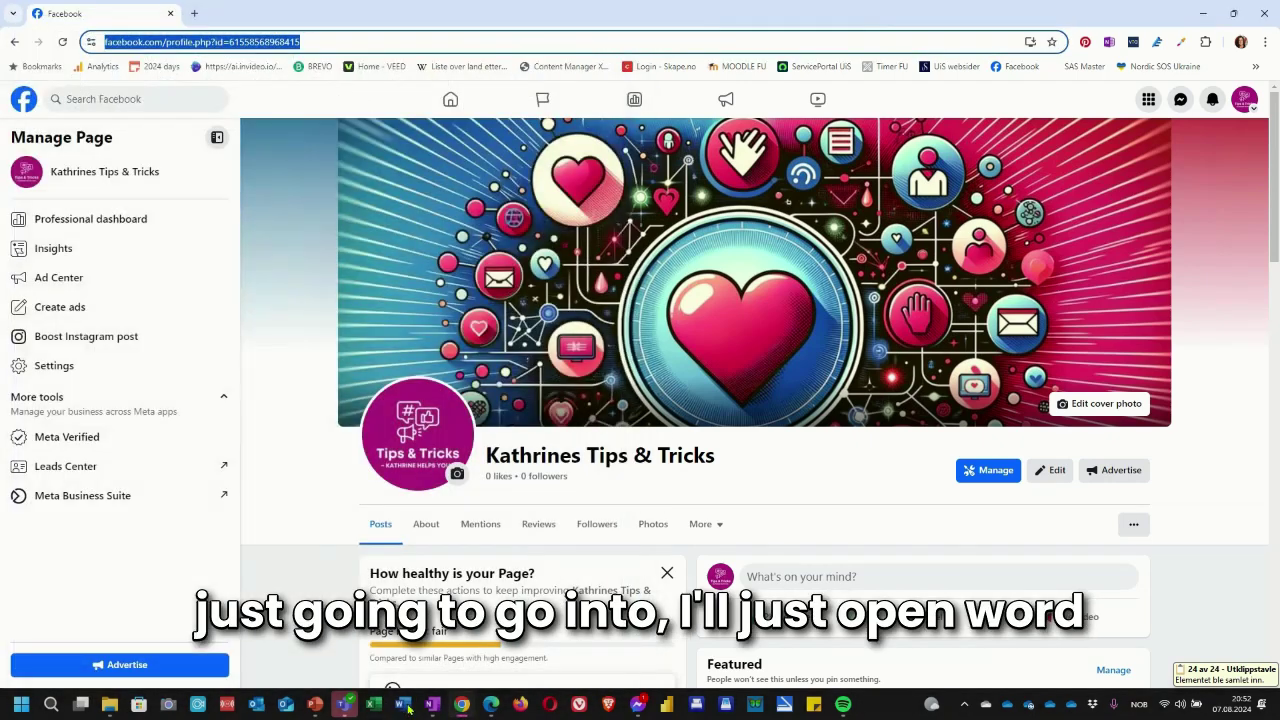
click(405, 706)
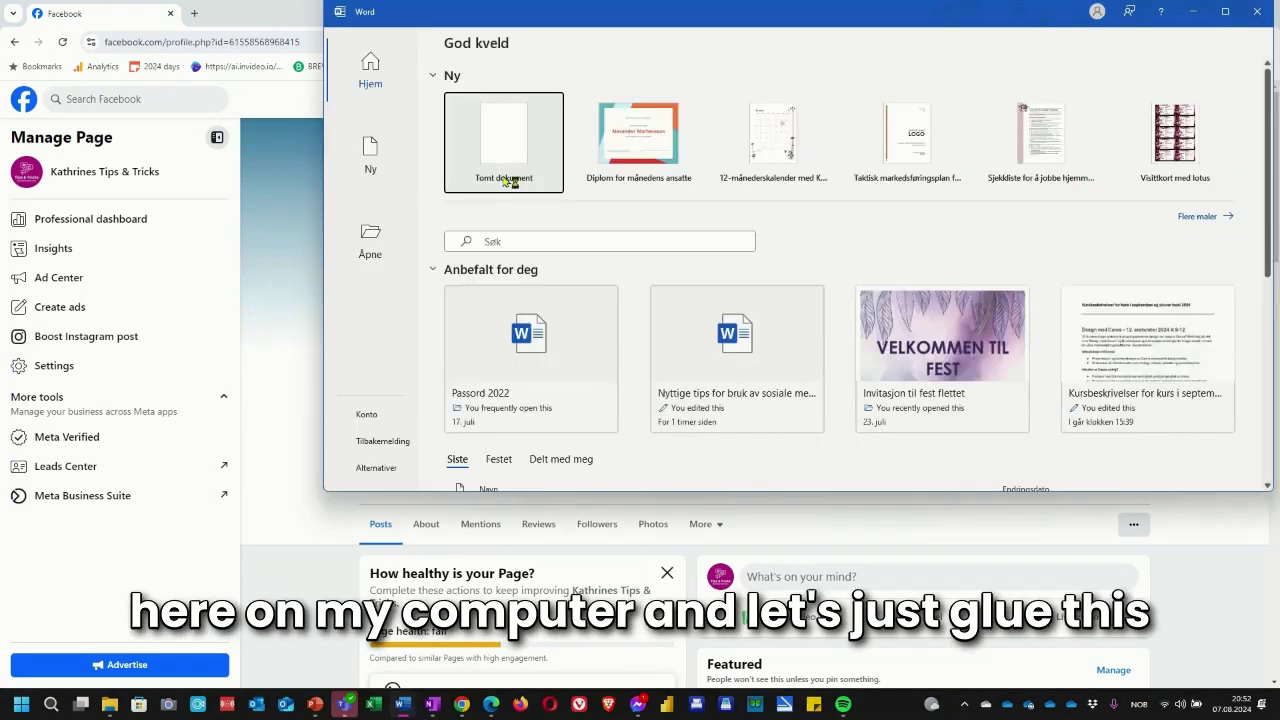
click(514, 178)
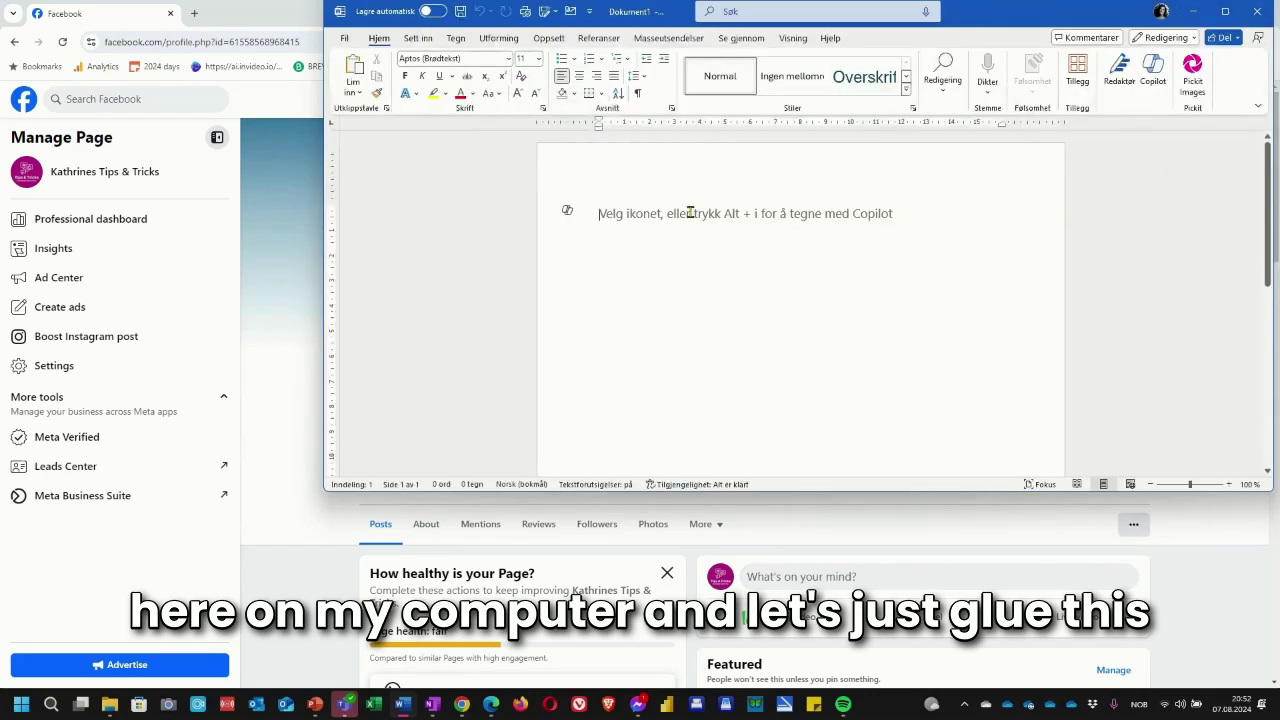
key(ctrl+v)
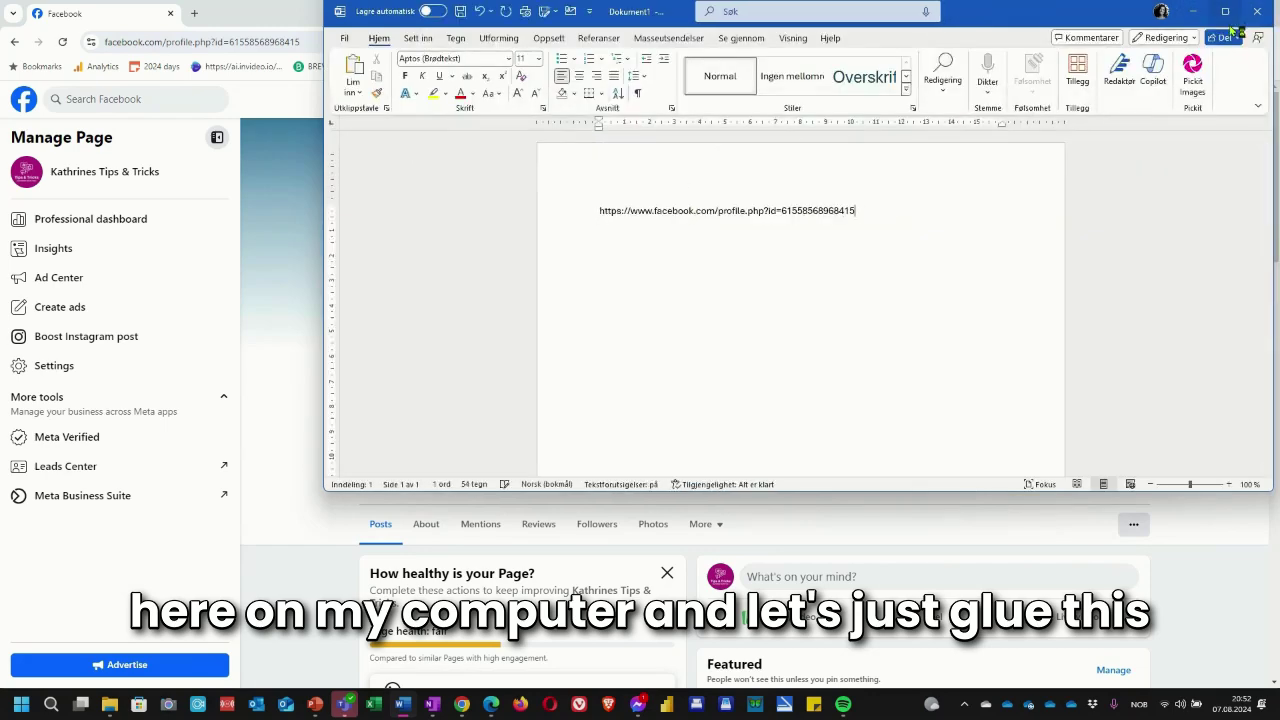
Examine the long ID number at the end of the pasted page address in the enlarged document
click(1225, 11)
scroll(818, 270, up, 8)
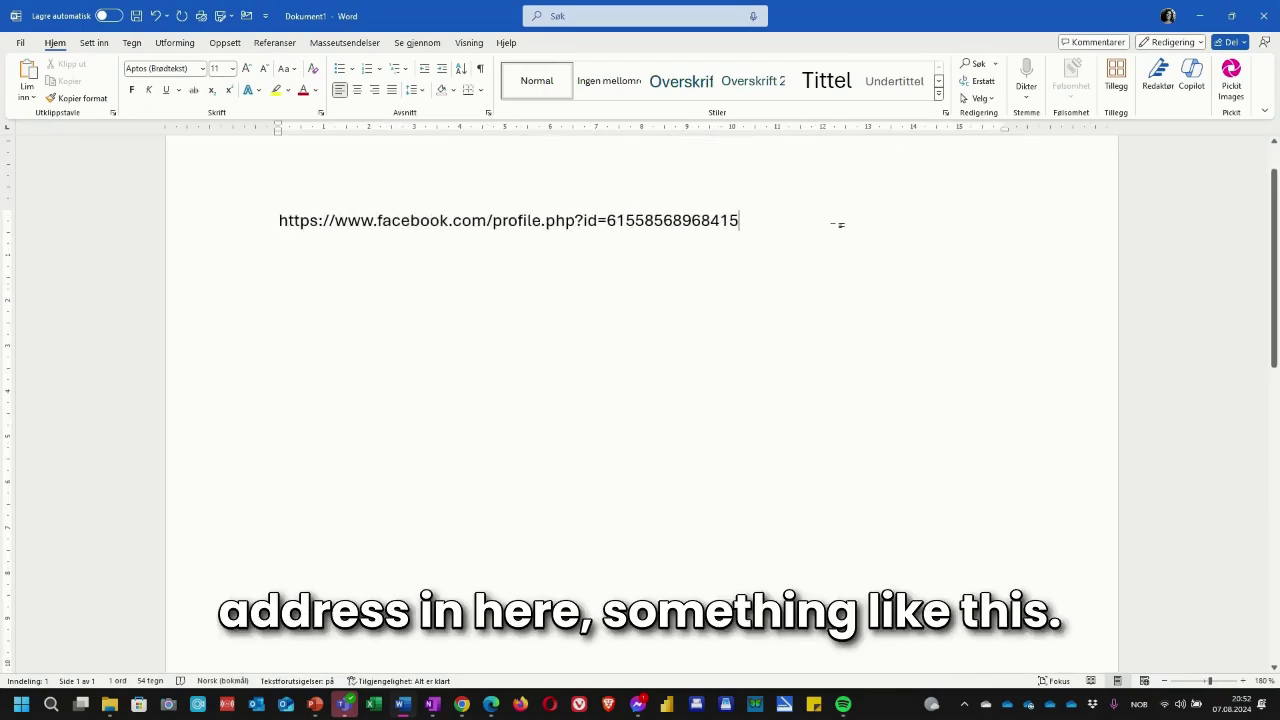
scroll(837, 223, up, 2)
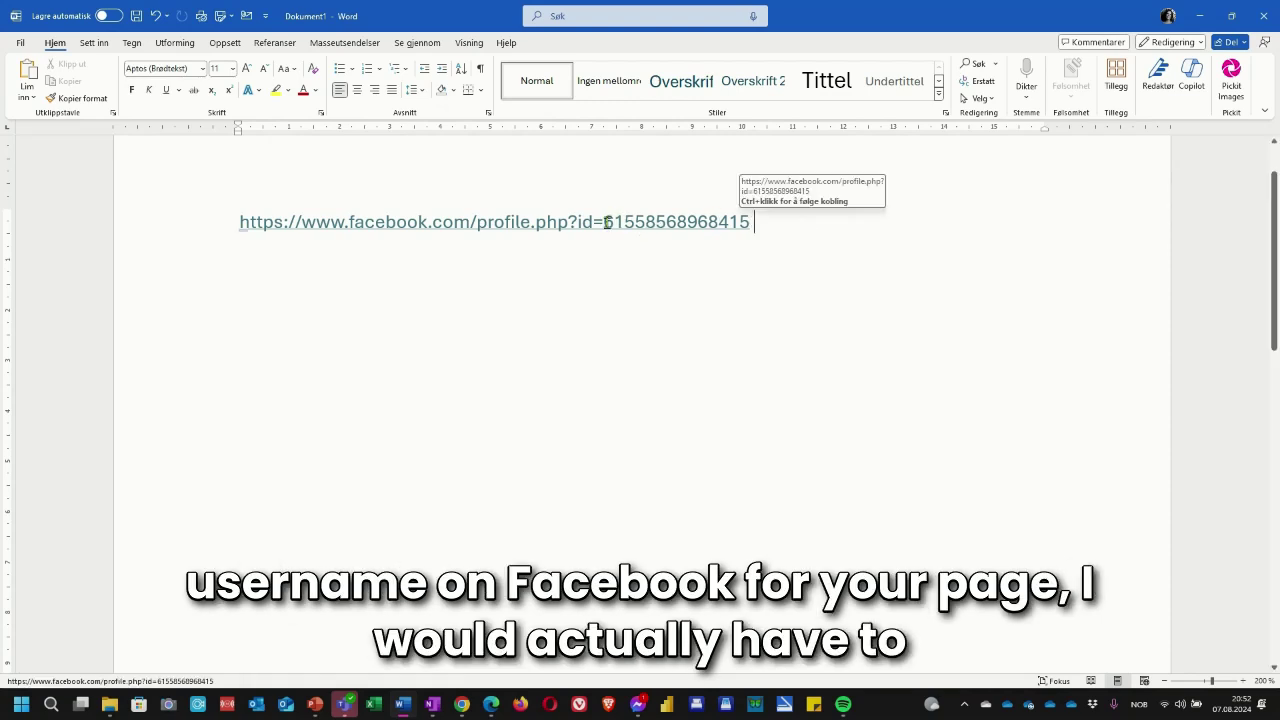
drag(604, 222, 754, 222)
click(757, 224)
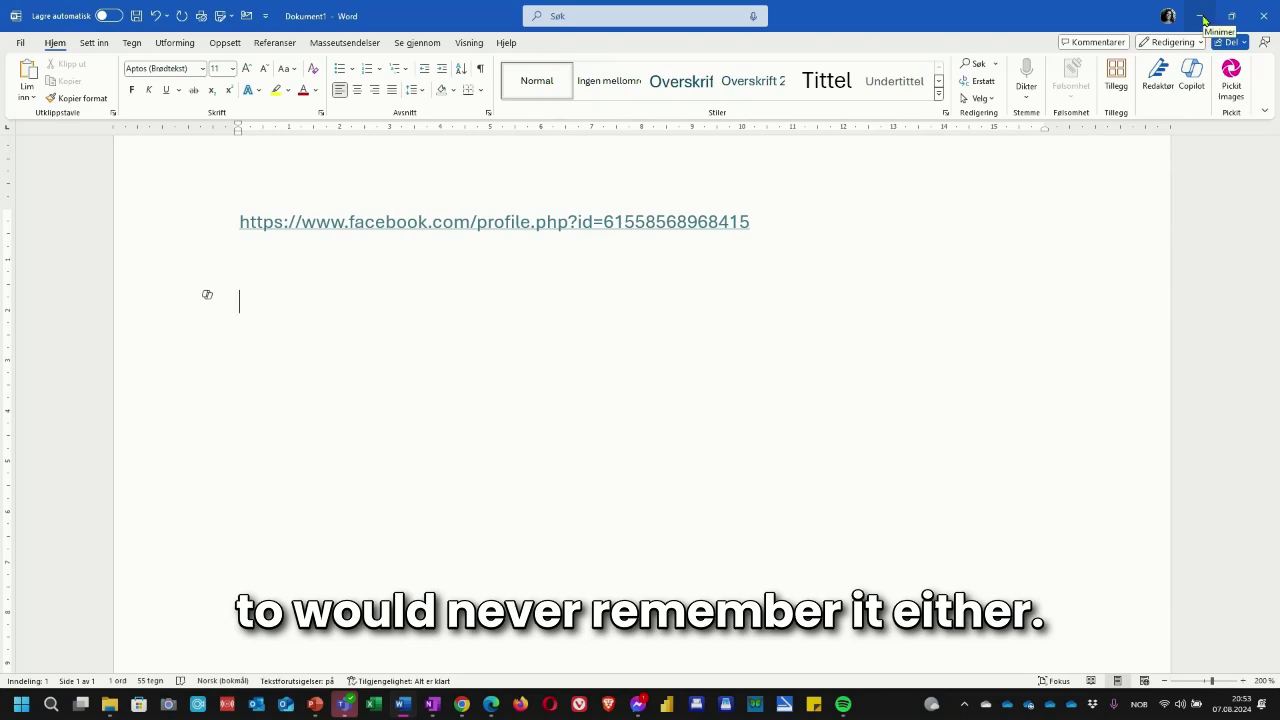
Return to the Facebook page in the browser and open the Page setup section of its settings
click(1203, 19)
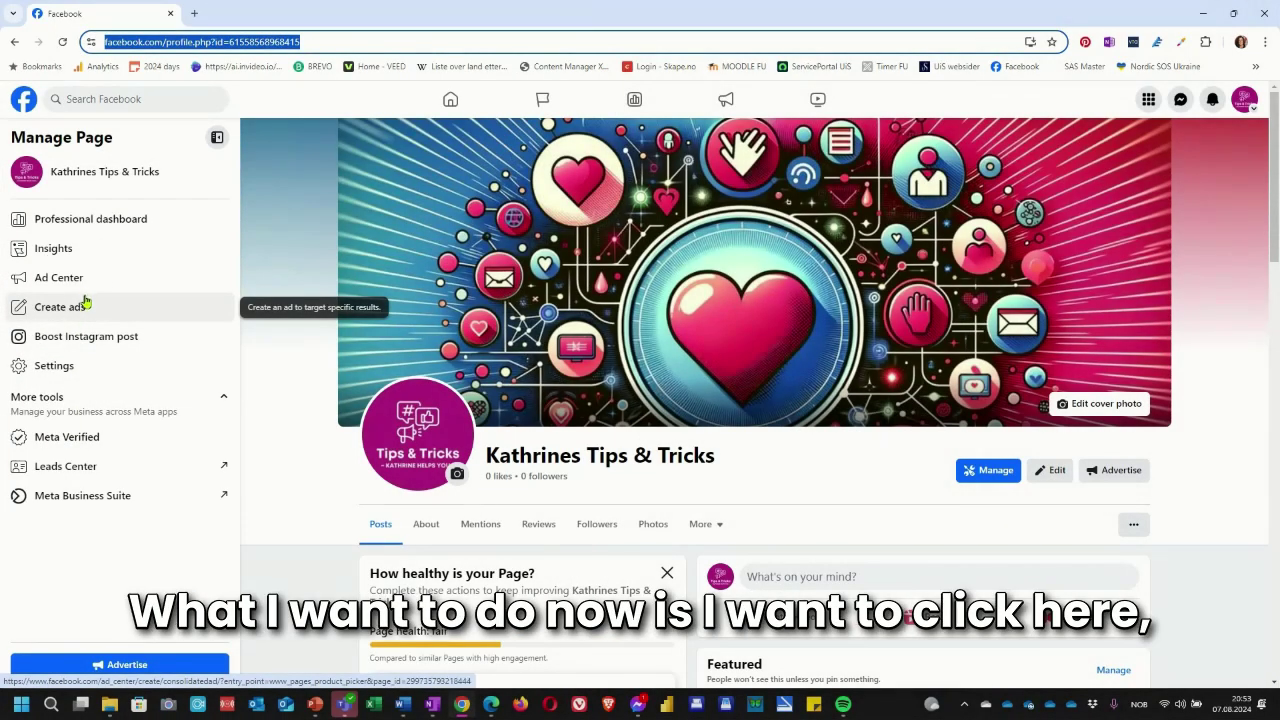
click(55, 366)
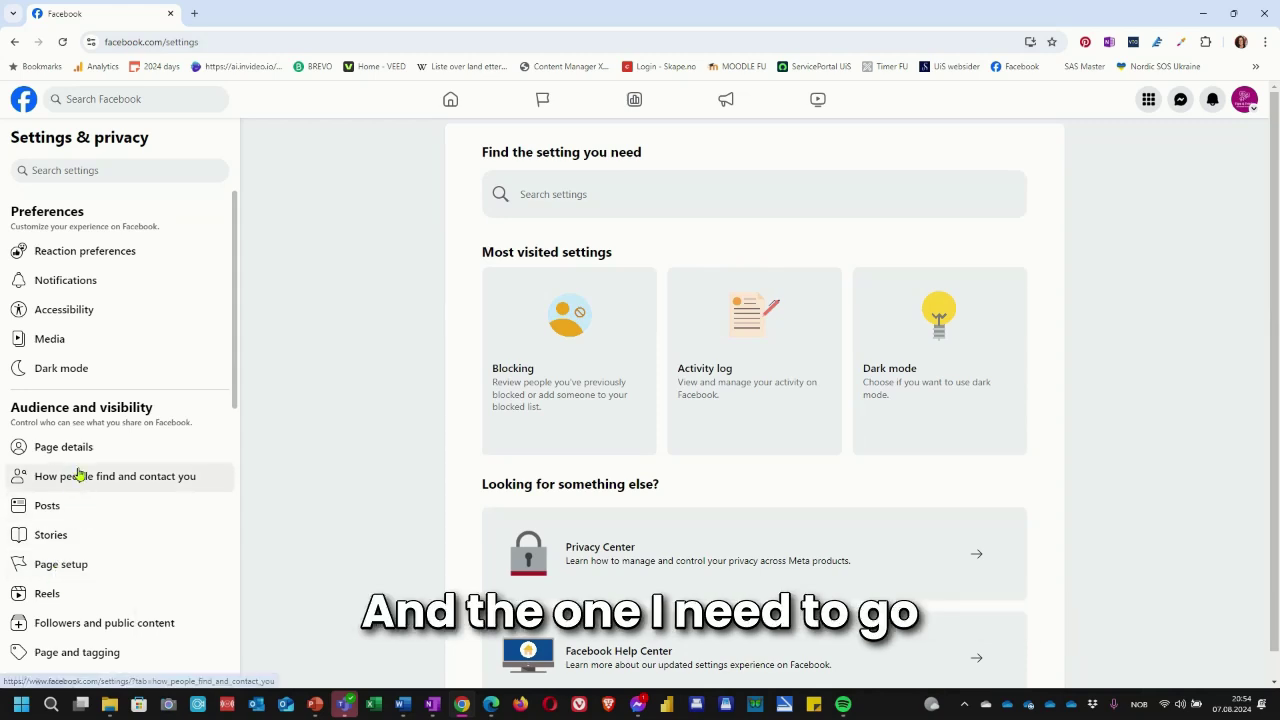
click(62, 573)
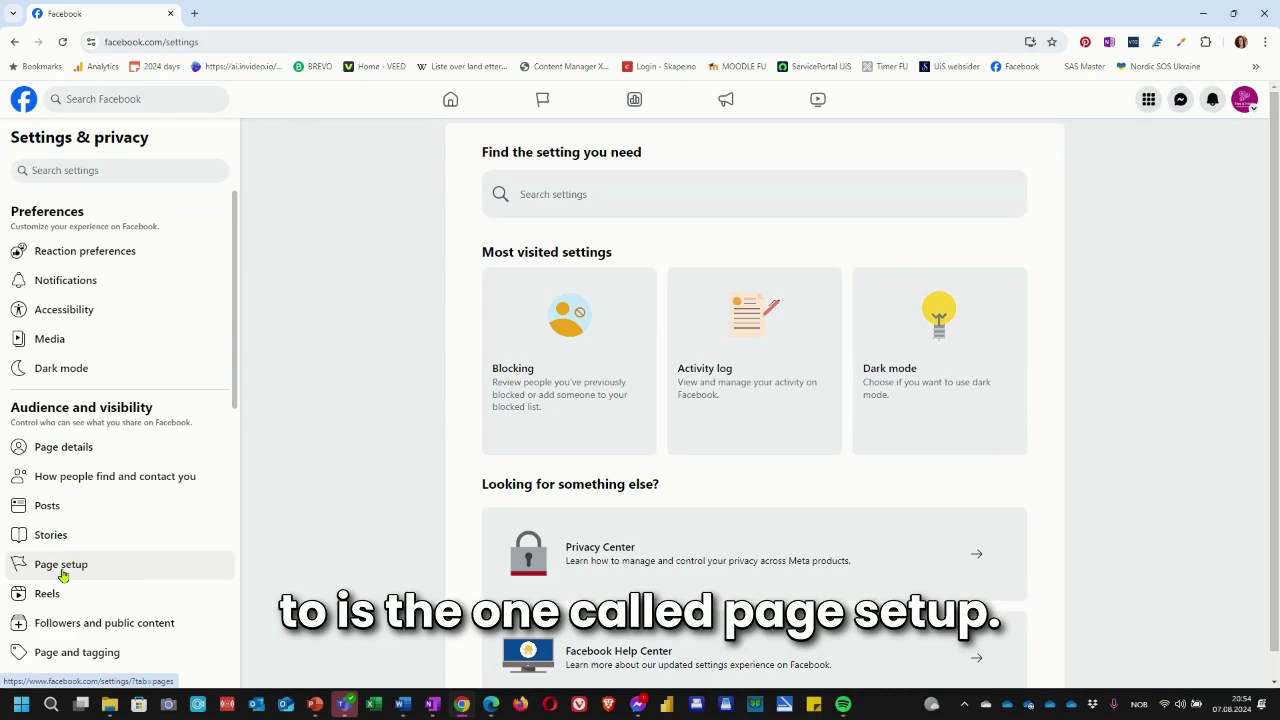
click(62, 573)
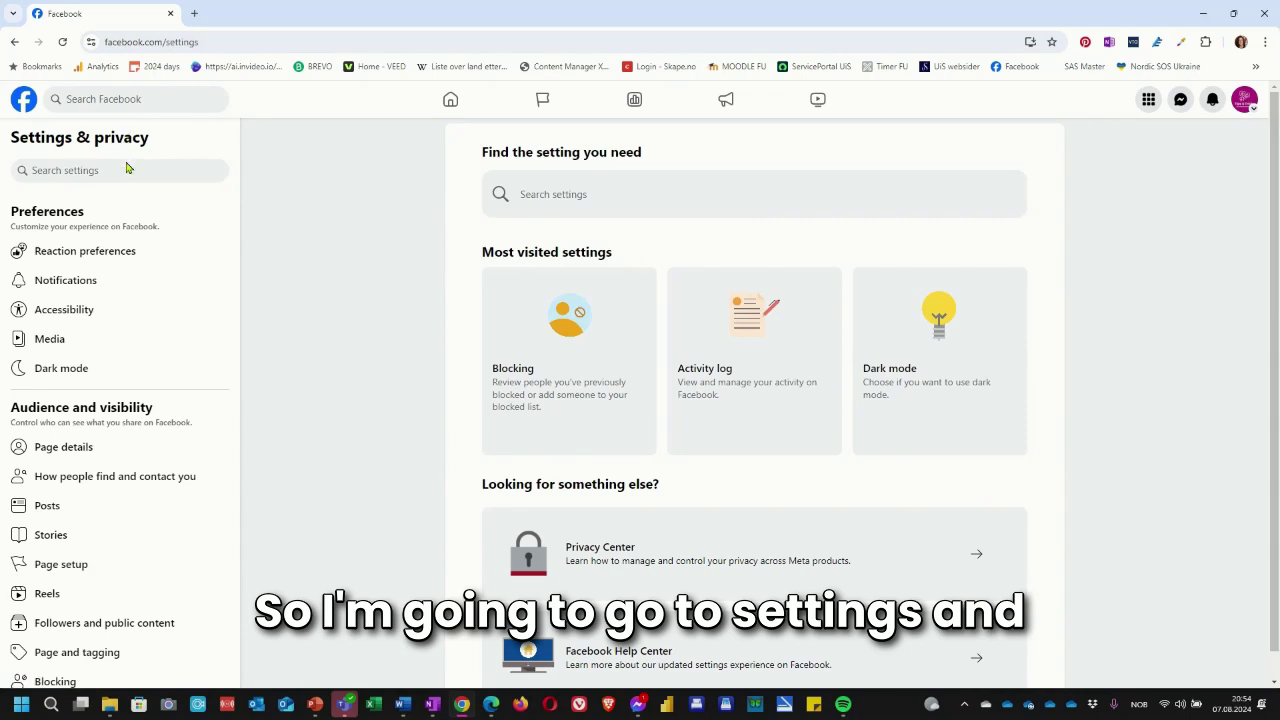
click(85, 568)
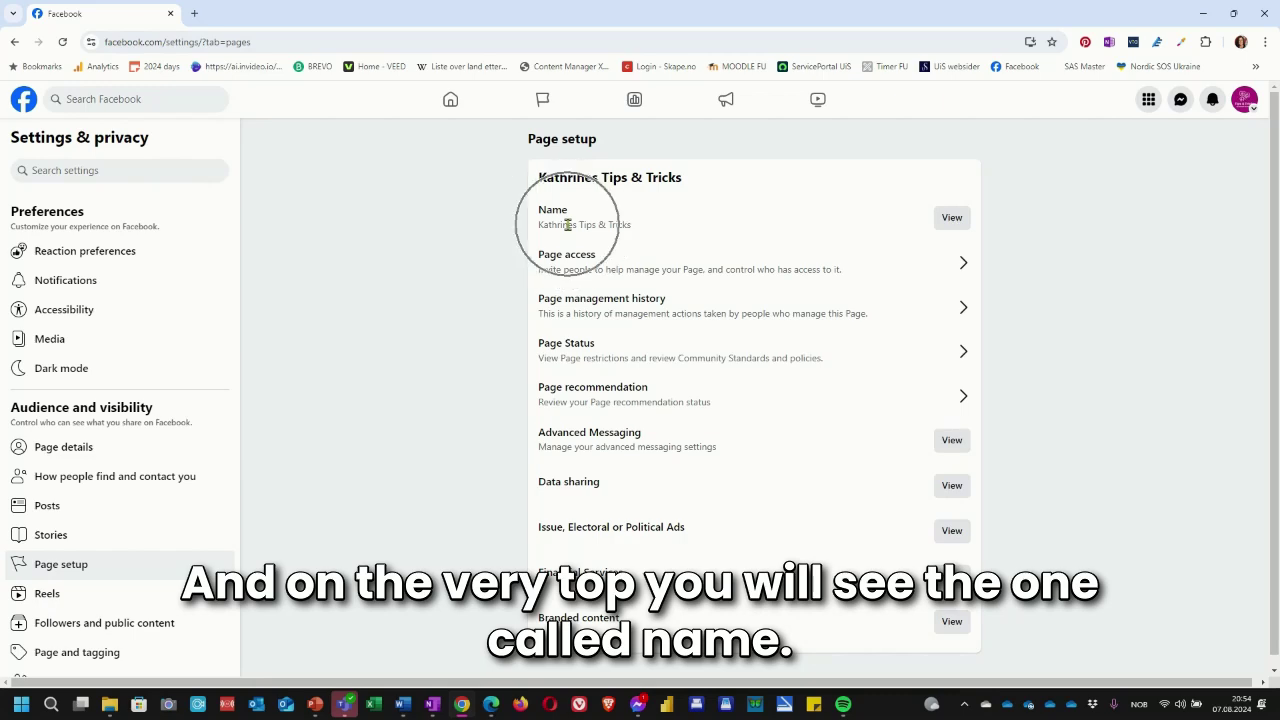
Open the page's name entry in Page setup to reach the General Page settings
key(ctrl+plus)
key(ctrl+plus)
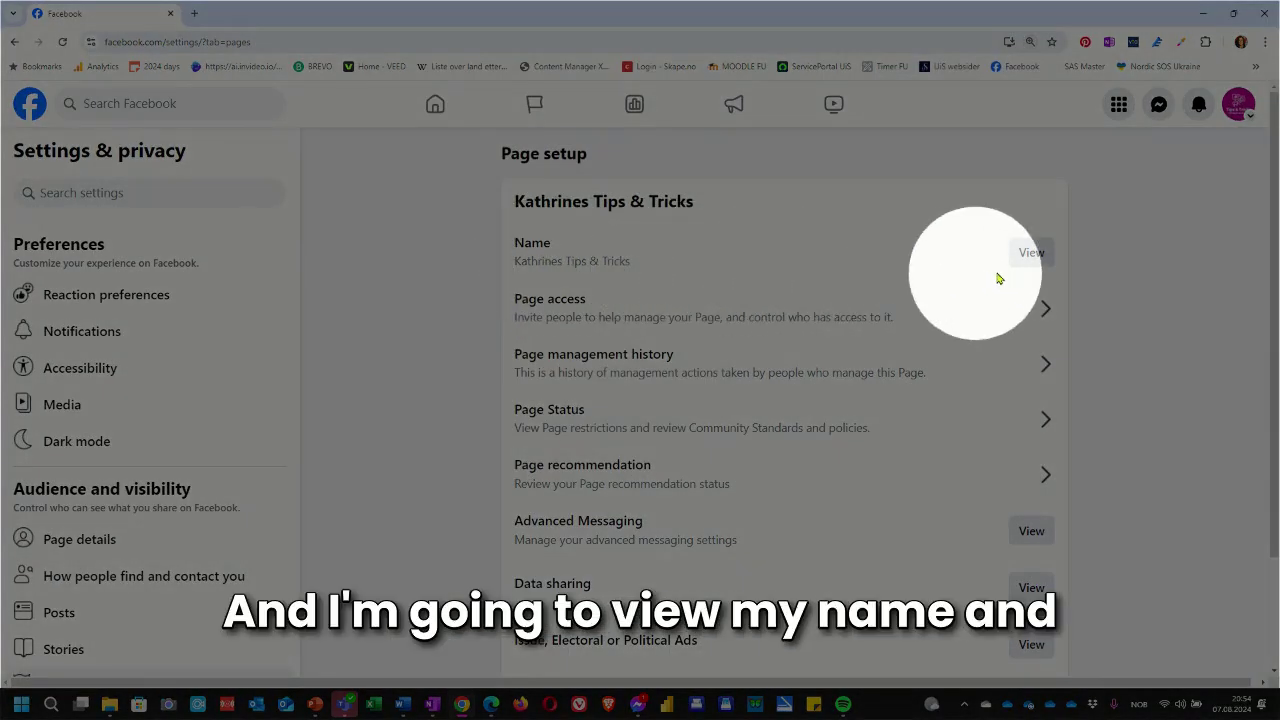
click(1031, 253)
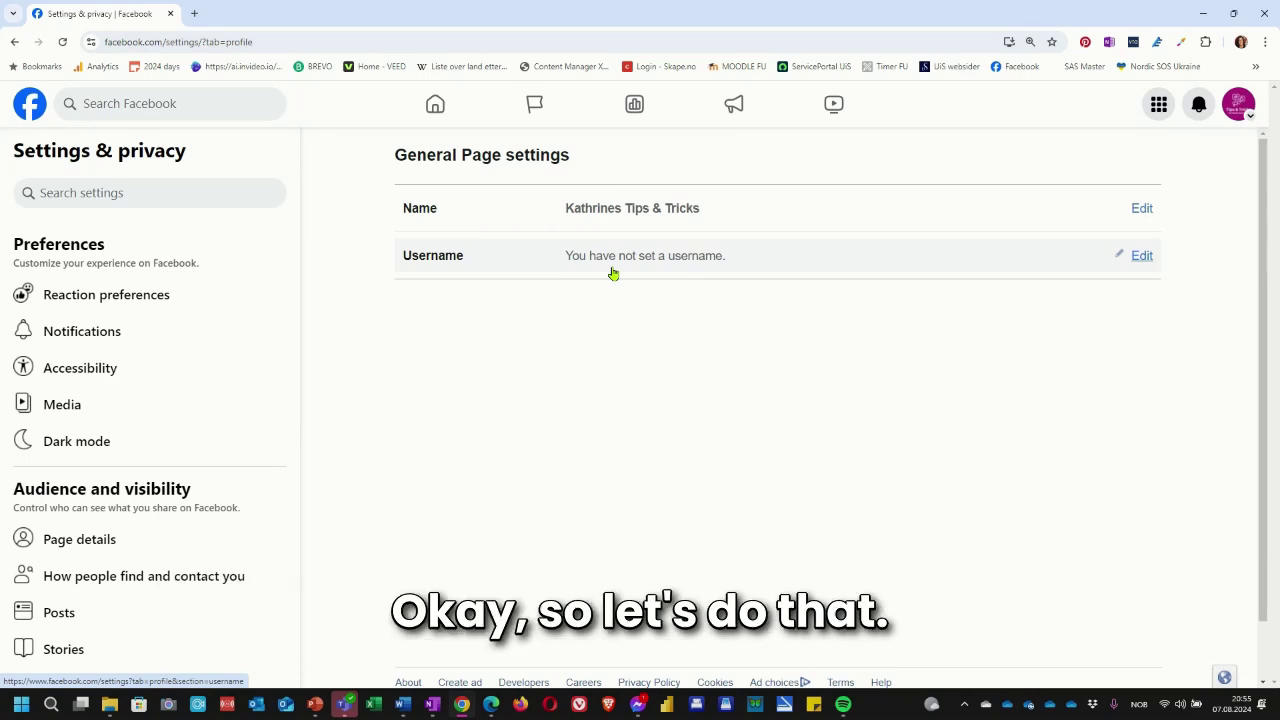
Enter kathrinestricks as the page's username and check that it is available
click(1142, 256)
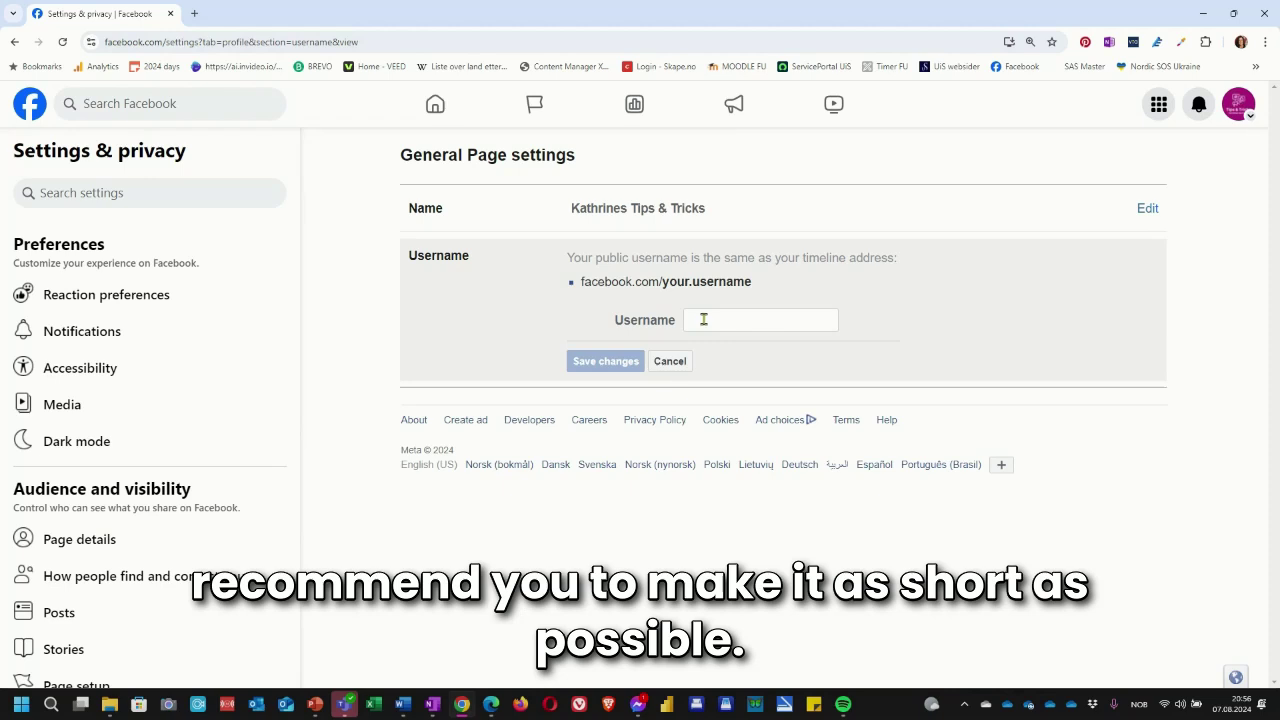
click(703, 319)
key(ctrl+plus)
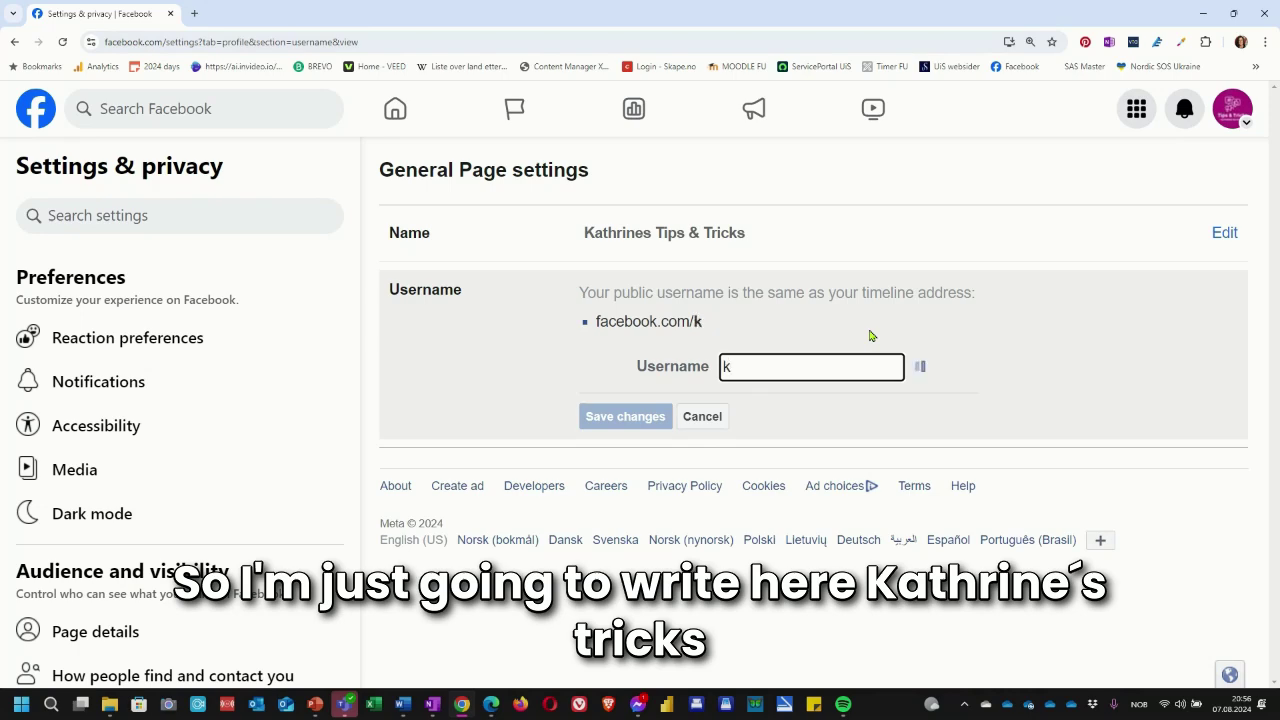
text(athrines)
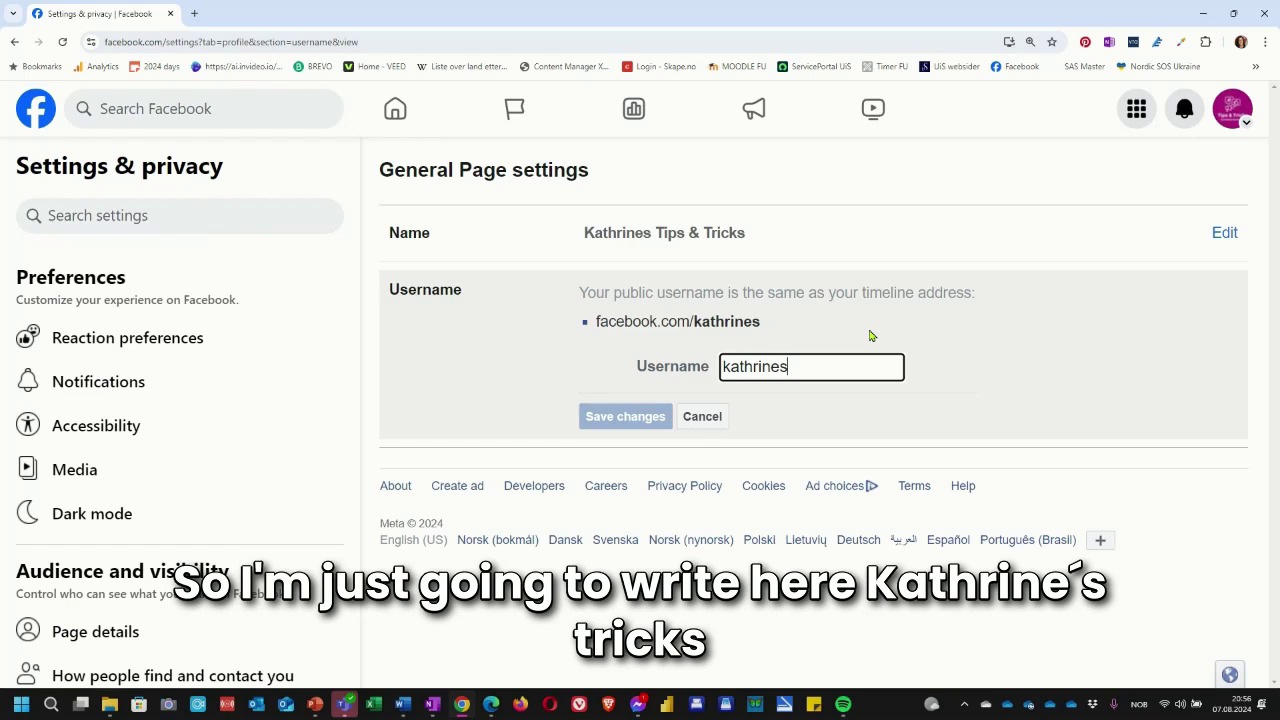
text(tricks)
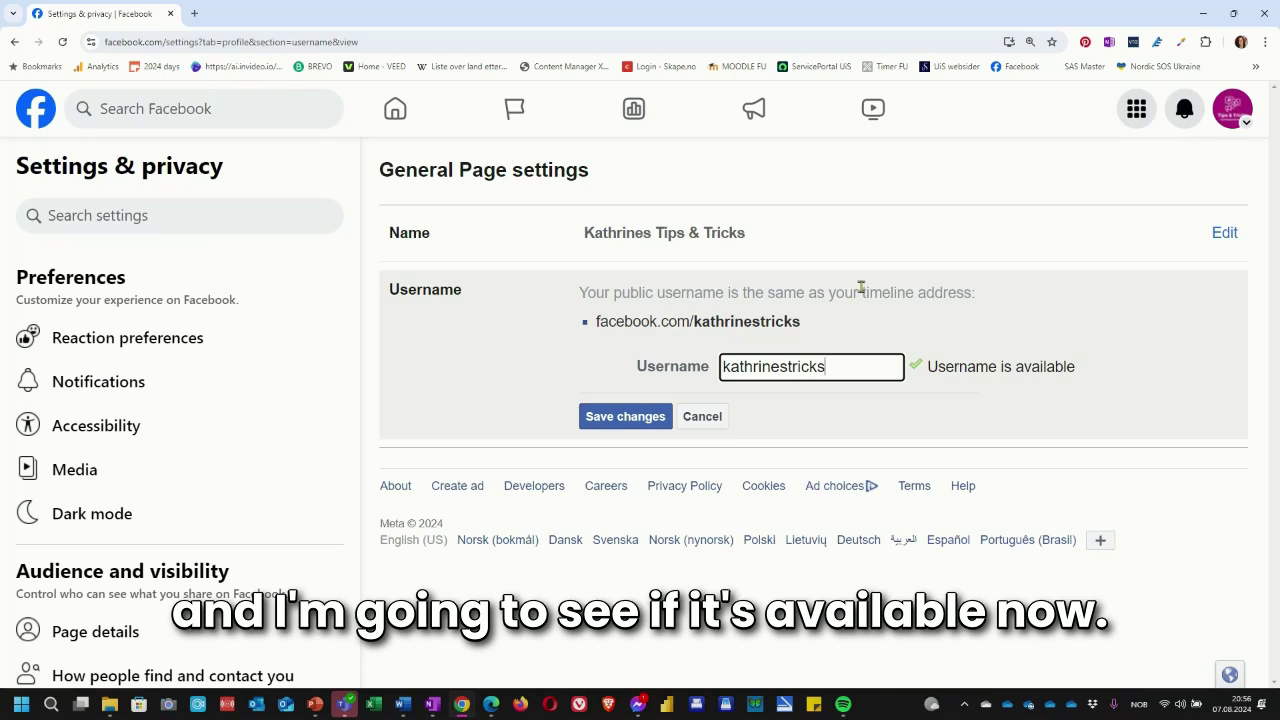
click(977, 379)
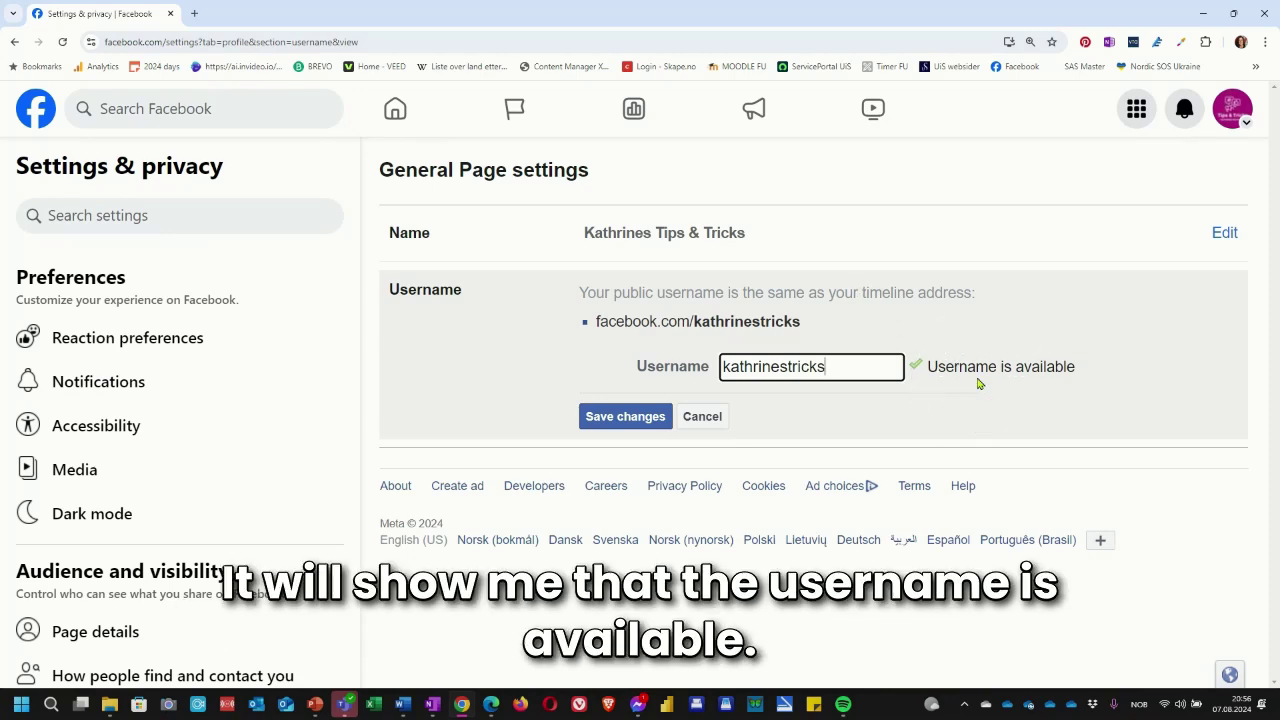
click(977, 378)
Capitalize the K and the T so the username reads KathrinesTricks, and save the changes
click(725, 367)
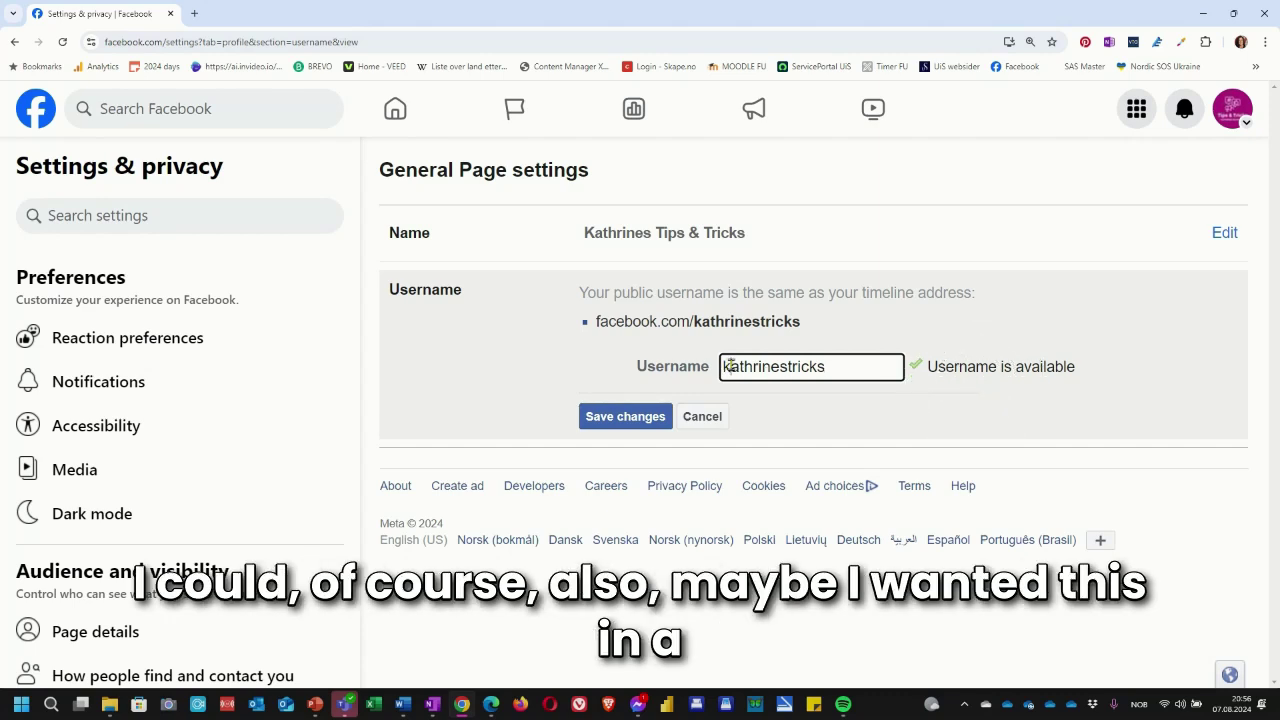
key(BackSpace)
text(K)
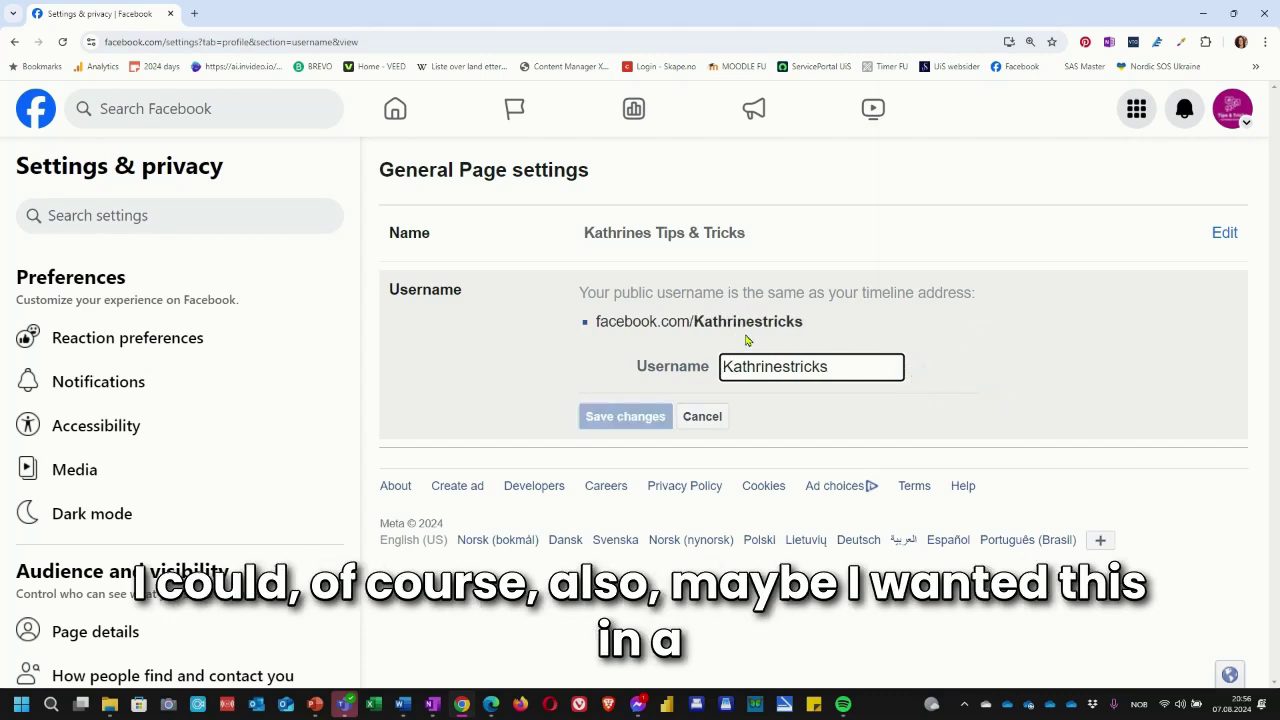
click(790, 366)
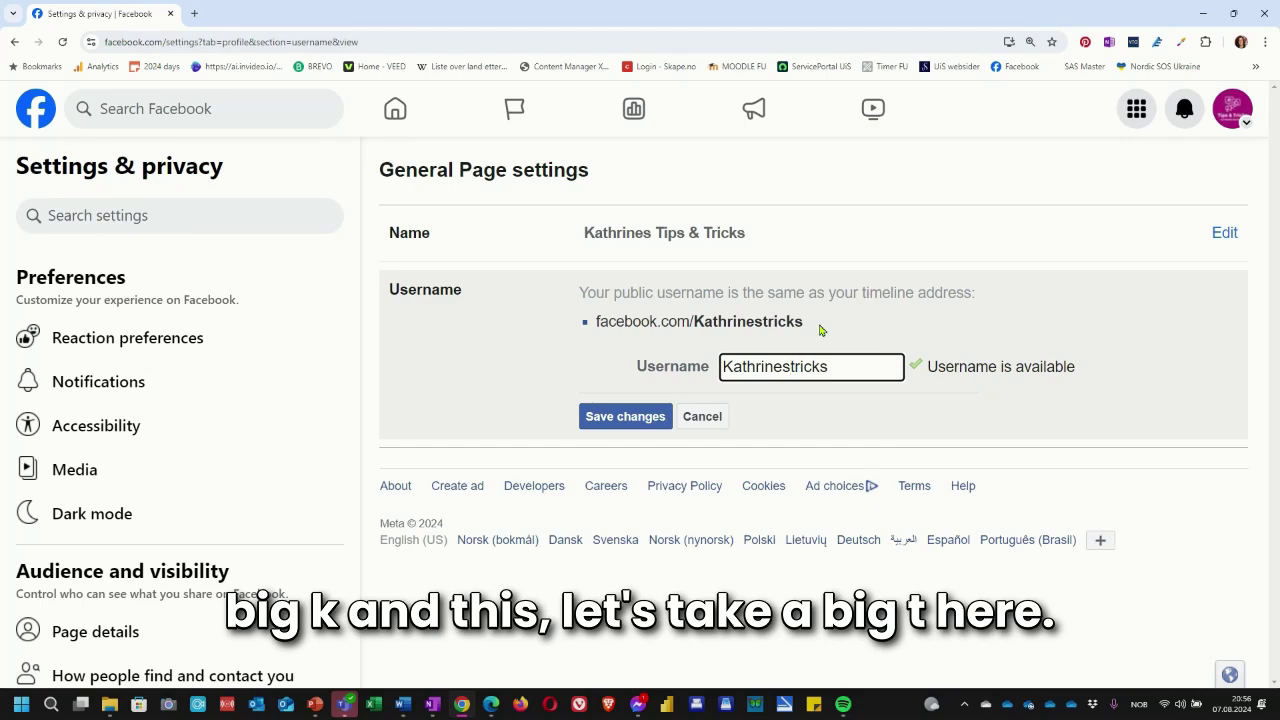
key(BackSpace)
text(s)
key(Right)
key(BackSpace)
text(T)
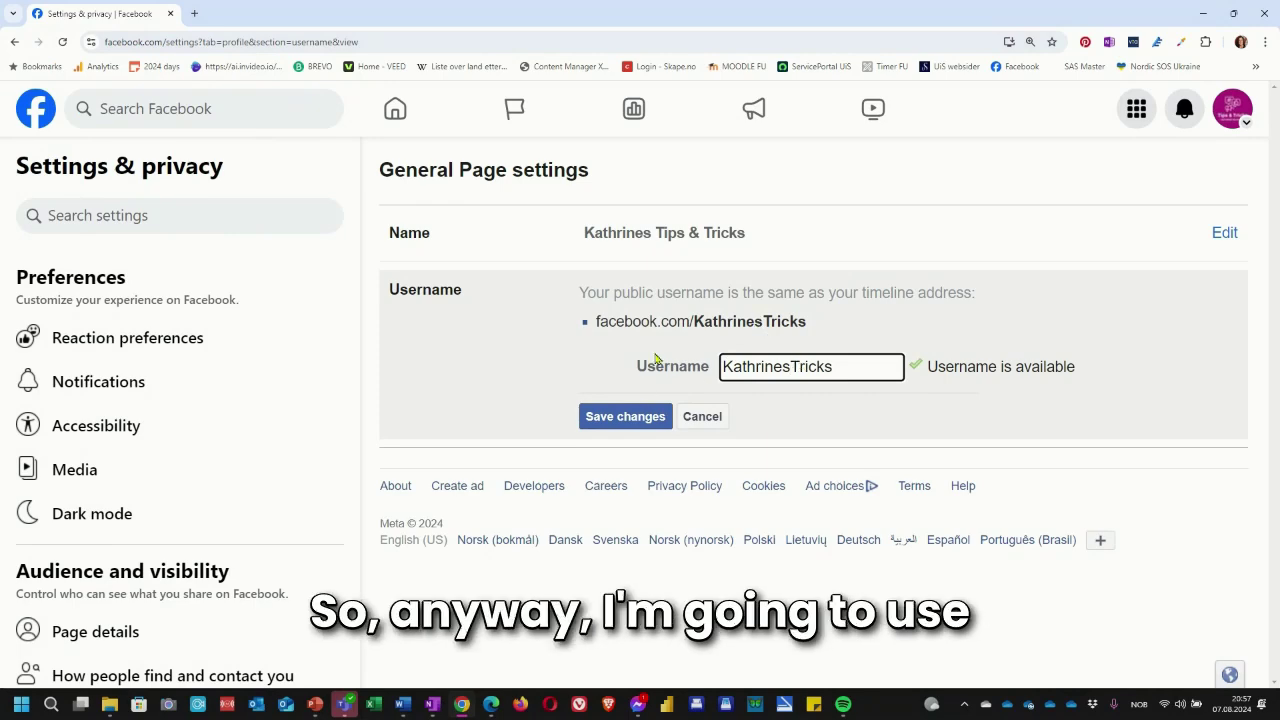
click(637, 424)
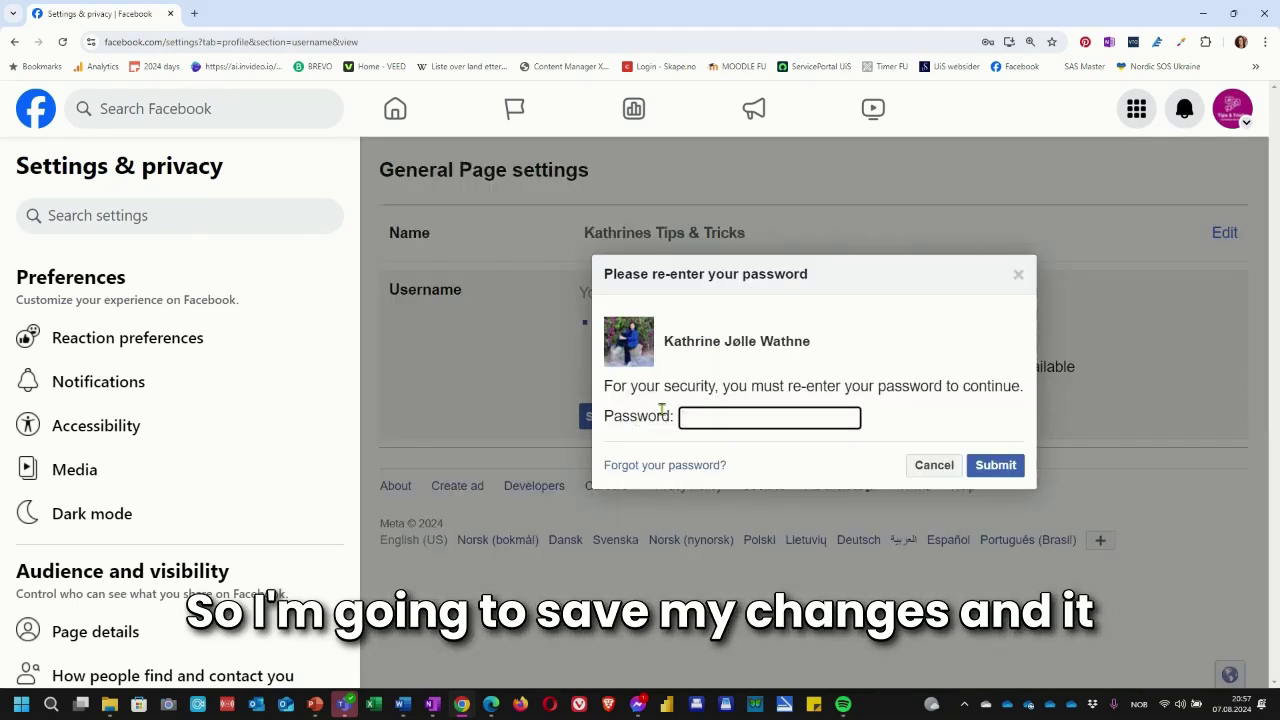
Re-enter the account password to authorize the username change, and go back to the Kathrines Tips & Tricks page
click(711, 415)
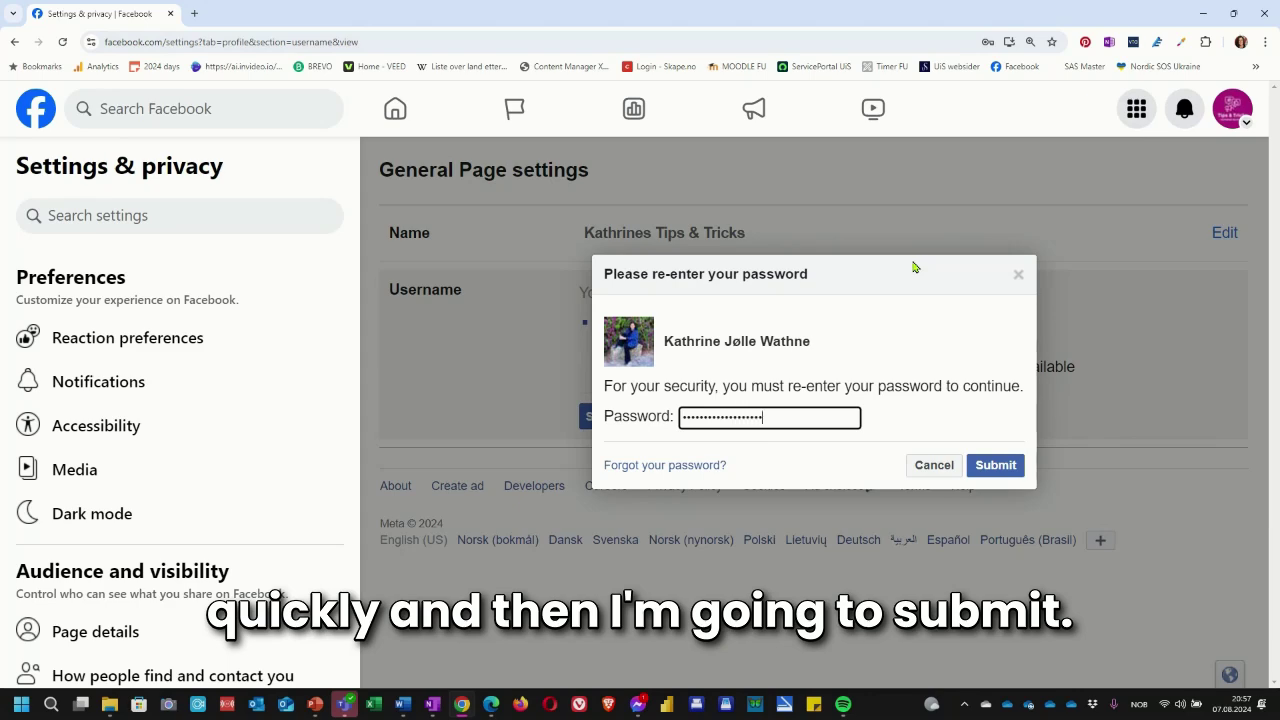
click(1003, 467)
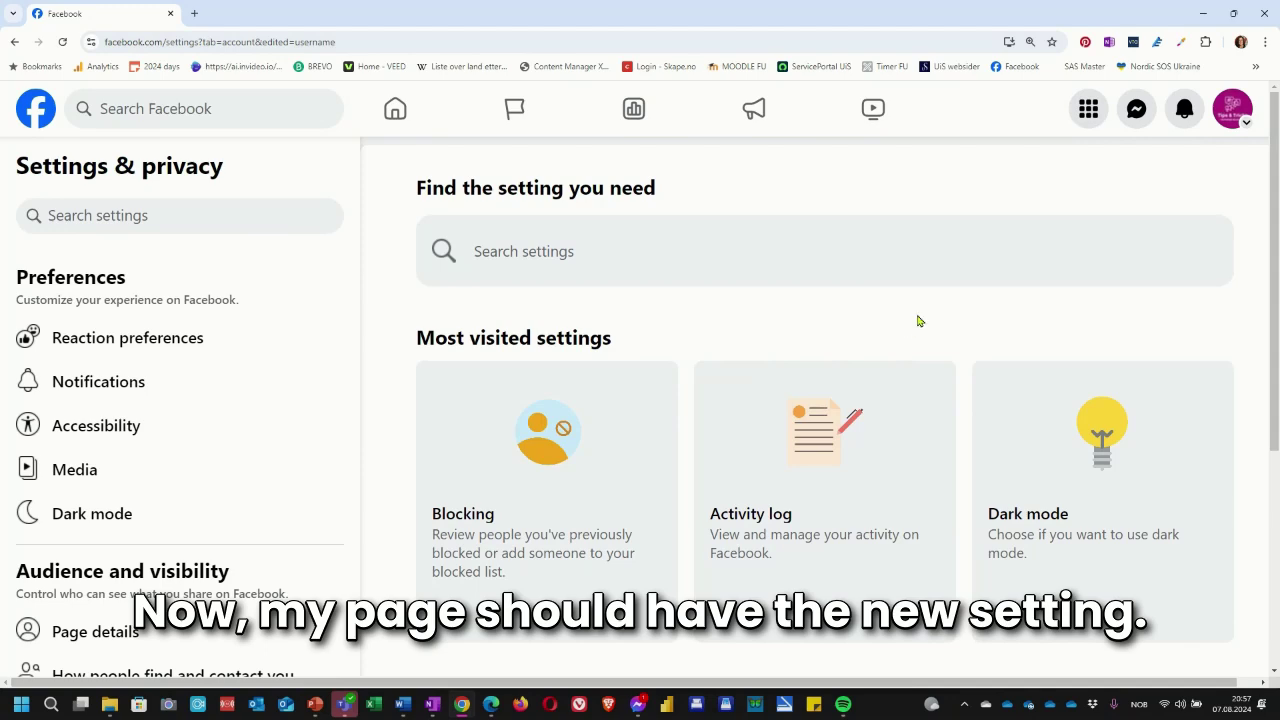
click(1230, 116)
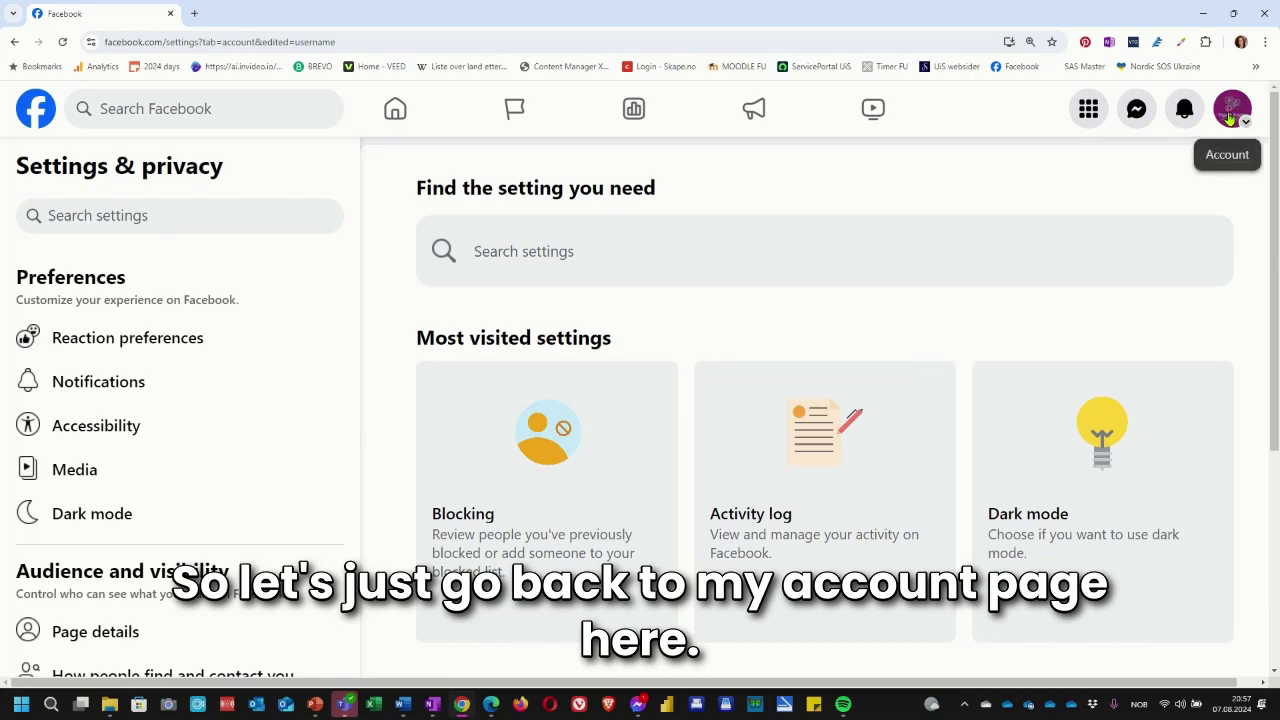
click(1070, 183)
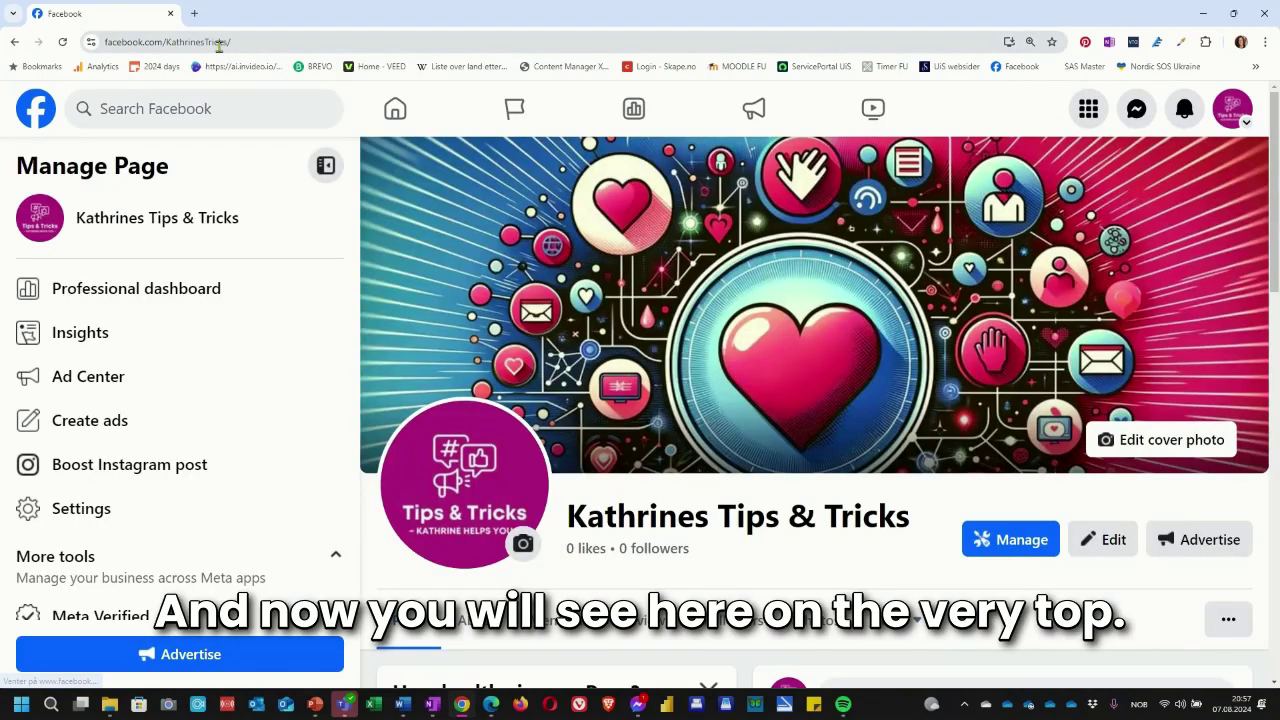
Copy the page's full web address and paste it as a link into the Word document below the old profile.php address
click(219, 44)
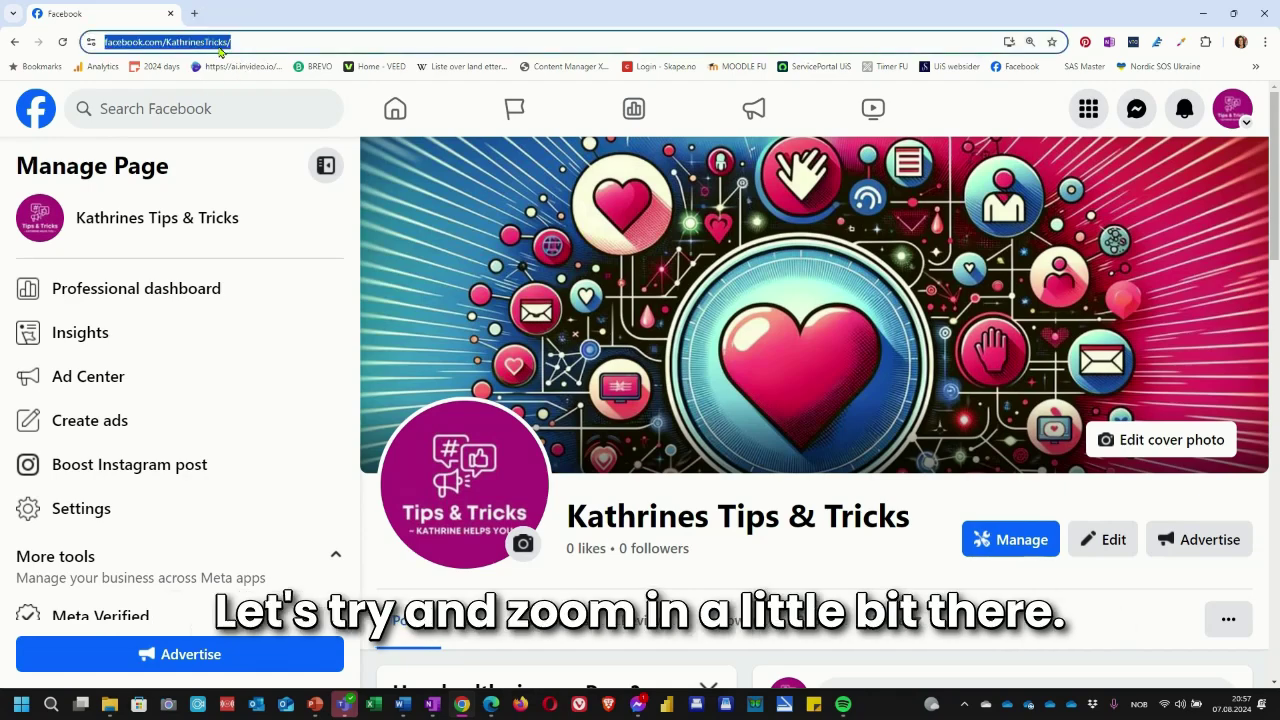
right_click(202, 46)
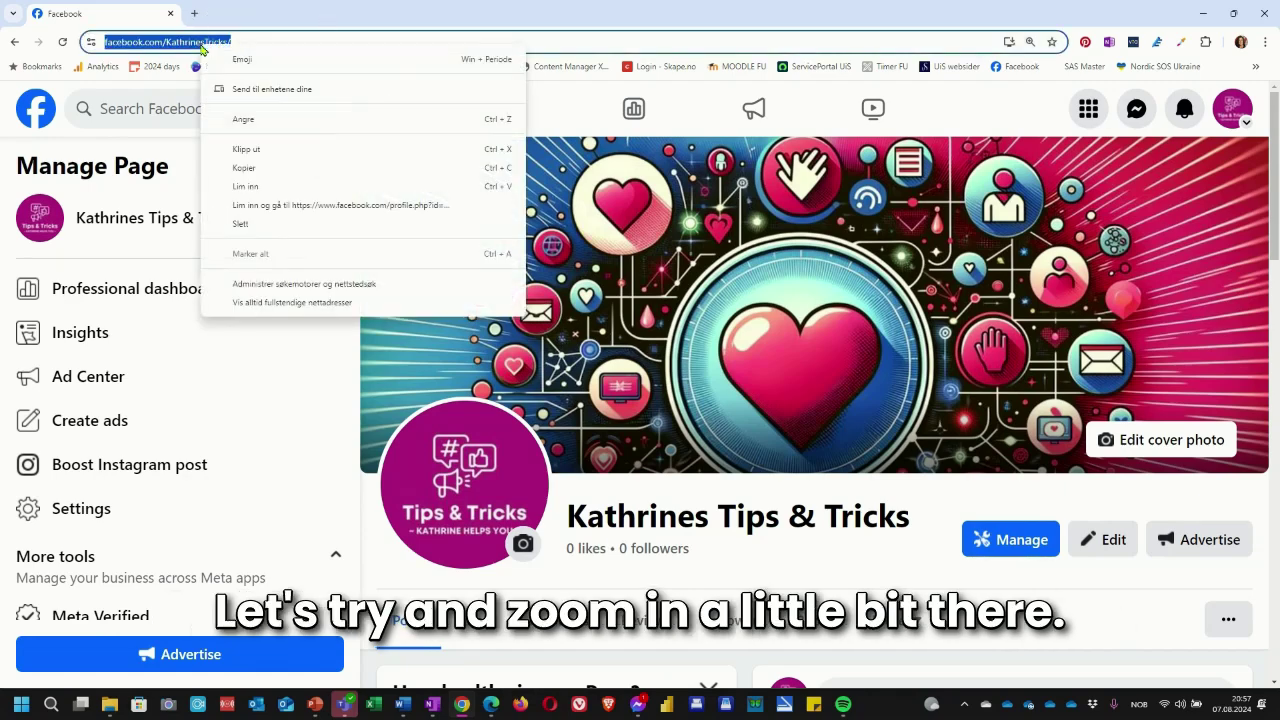
click(244, 172)
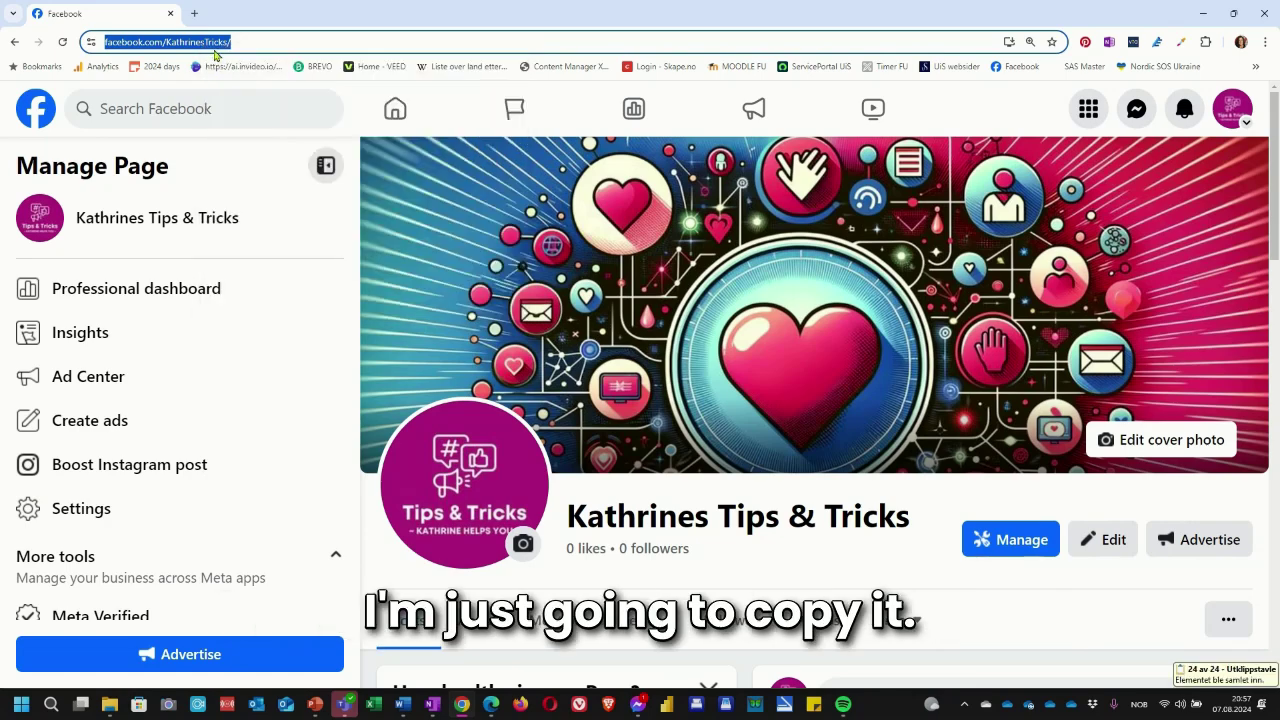
click(402, 704)
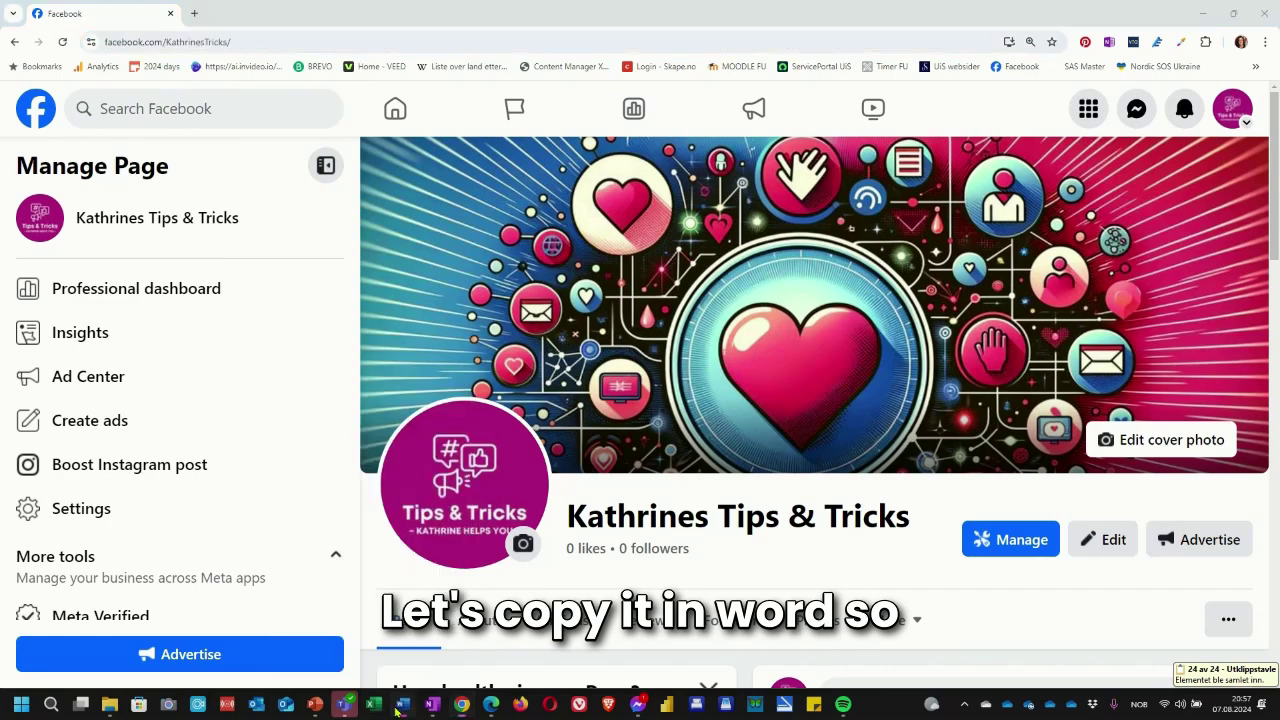
key(ctrl+v)
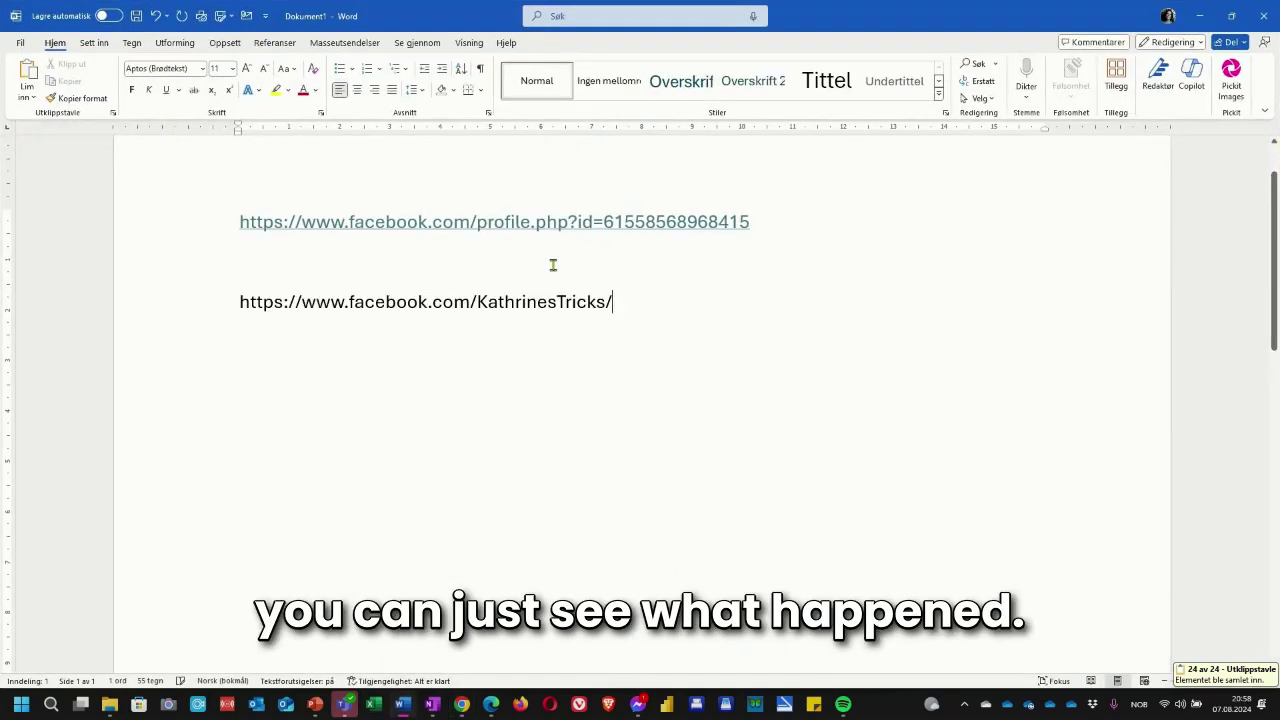
key(Return)
key(Return)
Enlarge the document view and highlight the KathrinesTricks/ part of the pasted link
ctrl+scroll(620, 437, up, 6)
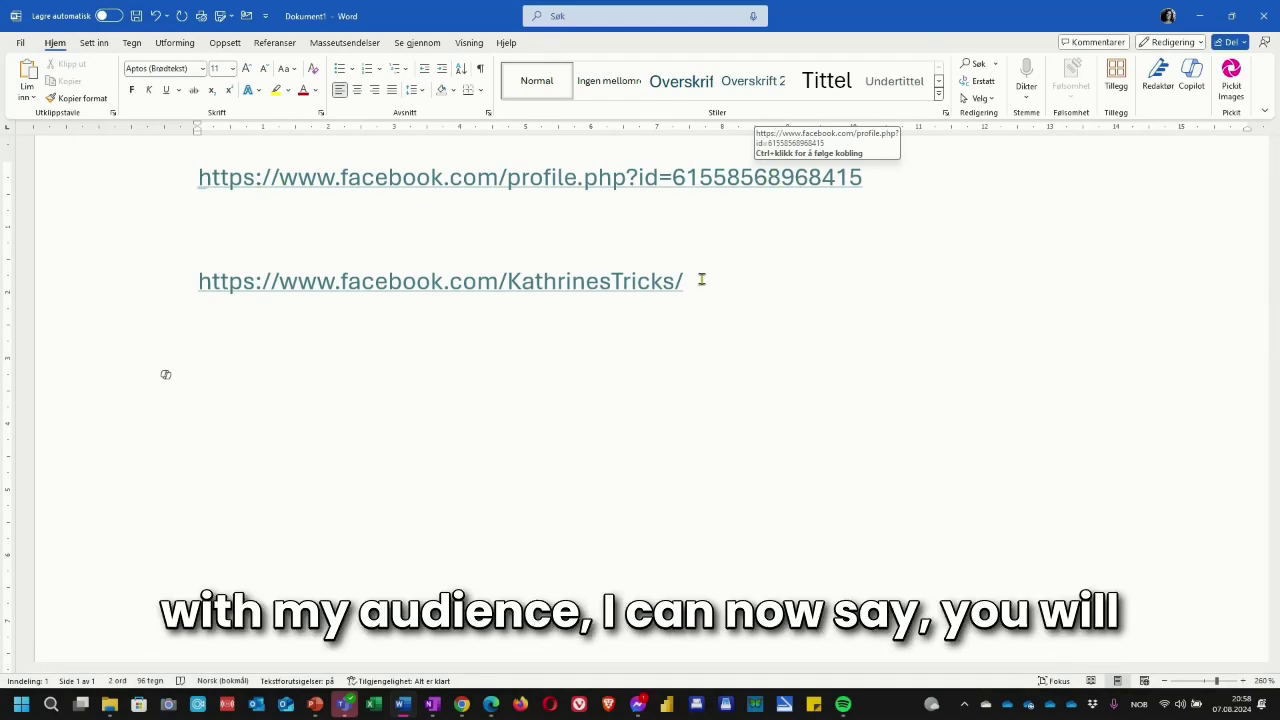
drag(685, 281, 507, 281)
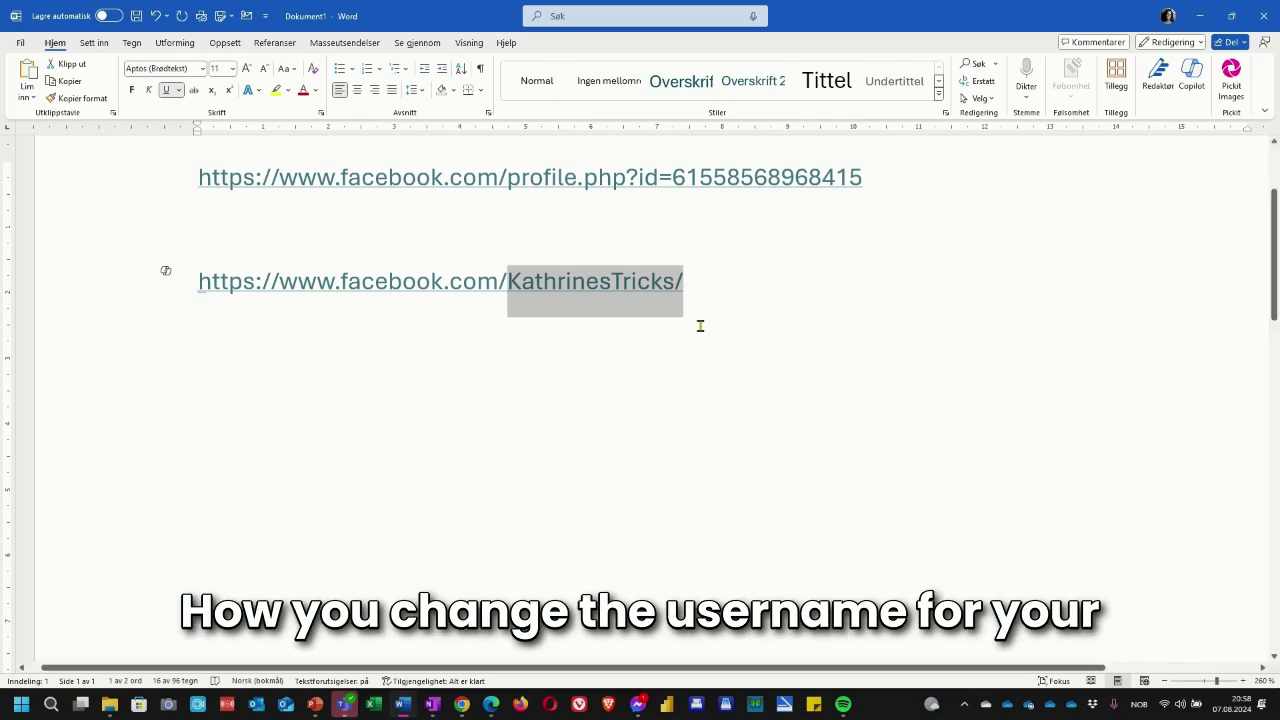
Return to the Facebook page in the browser and display its complete web address
click(1199, 16)
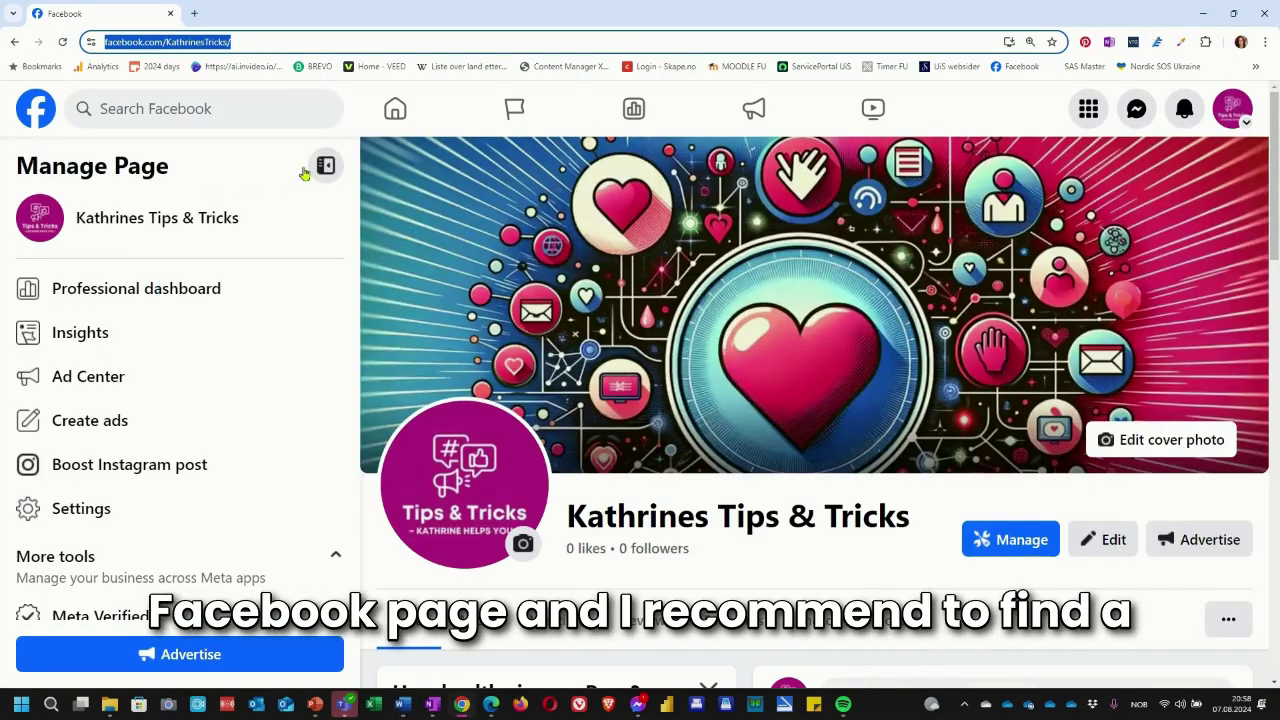
click(193, 45)
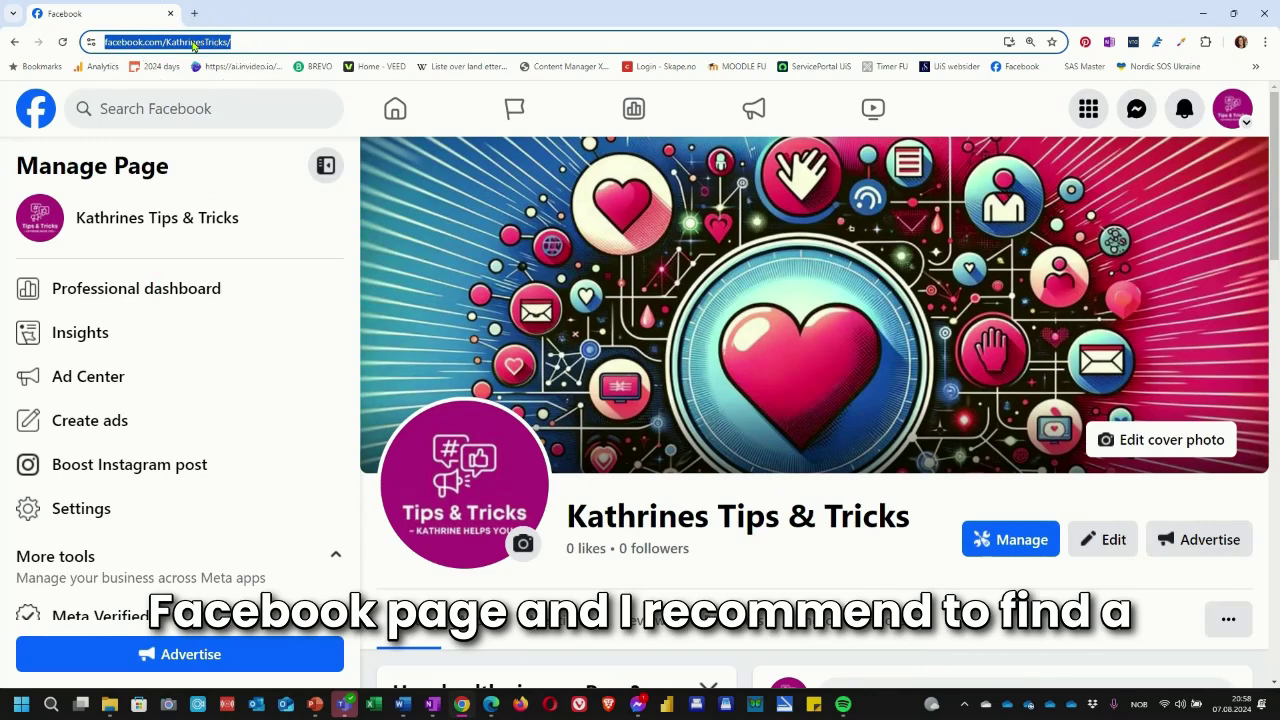
click(272, 42)
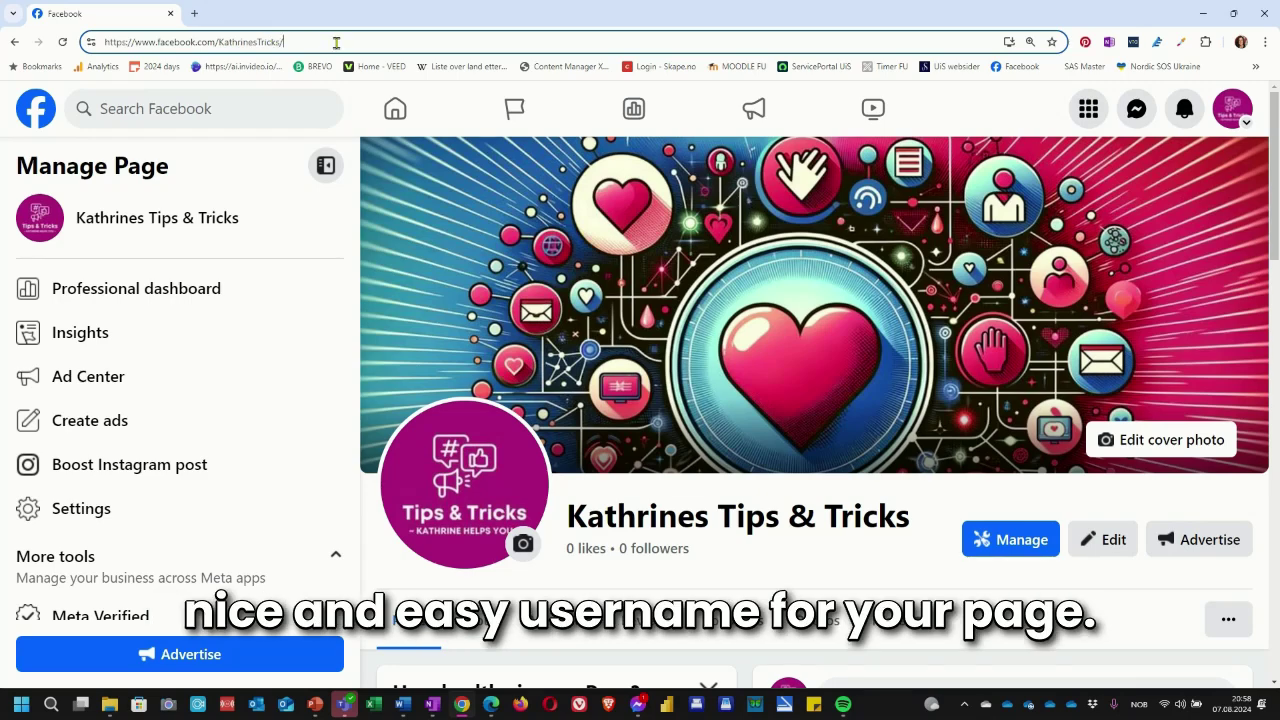